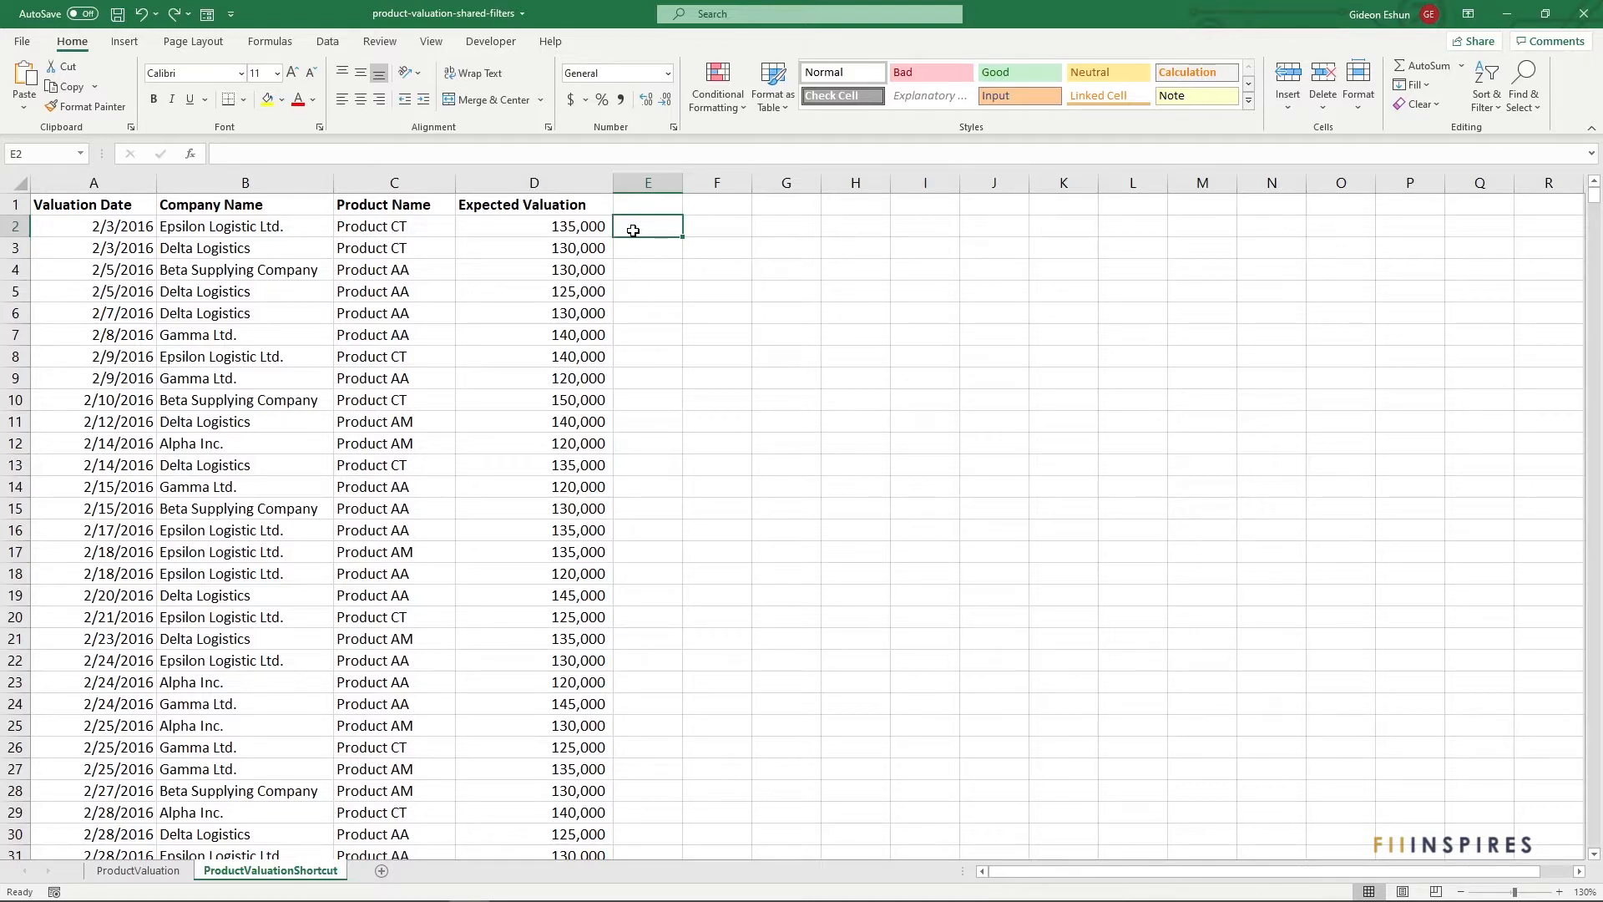
Select the four data columns, then clear the selection and scroll through the list
{"action": "left_click", "coordinate": [105, 186]}
{"action": "left_click_drag", "start_coordinate": [157, 185], "coordinate": [121, 202]}
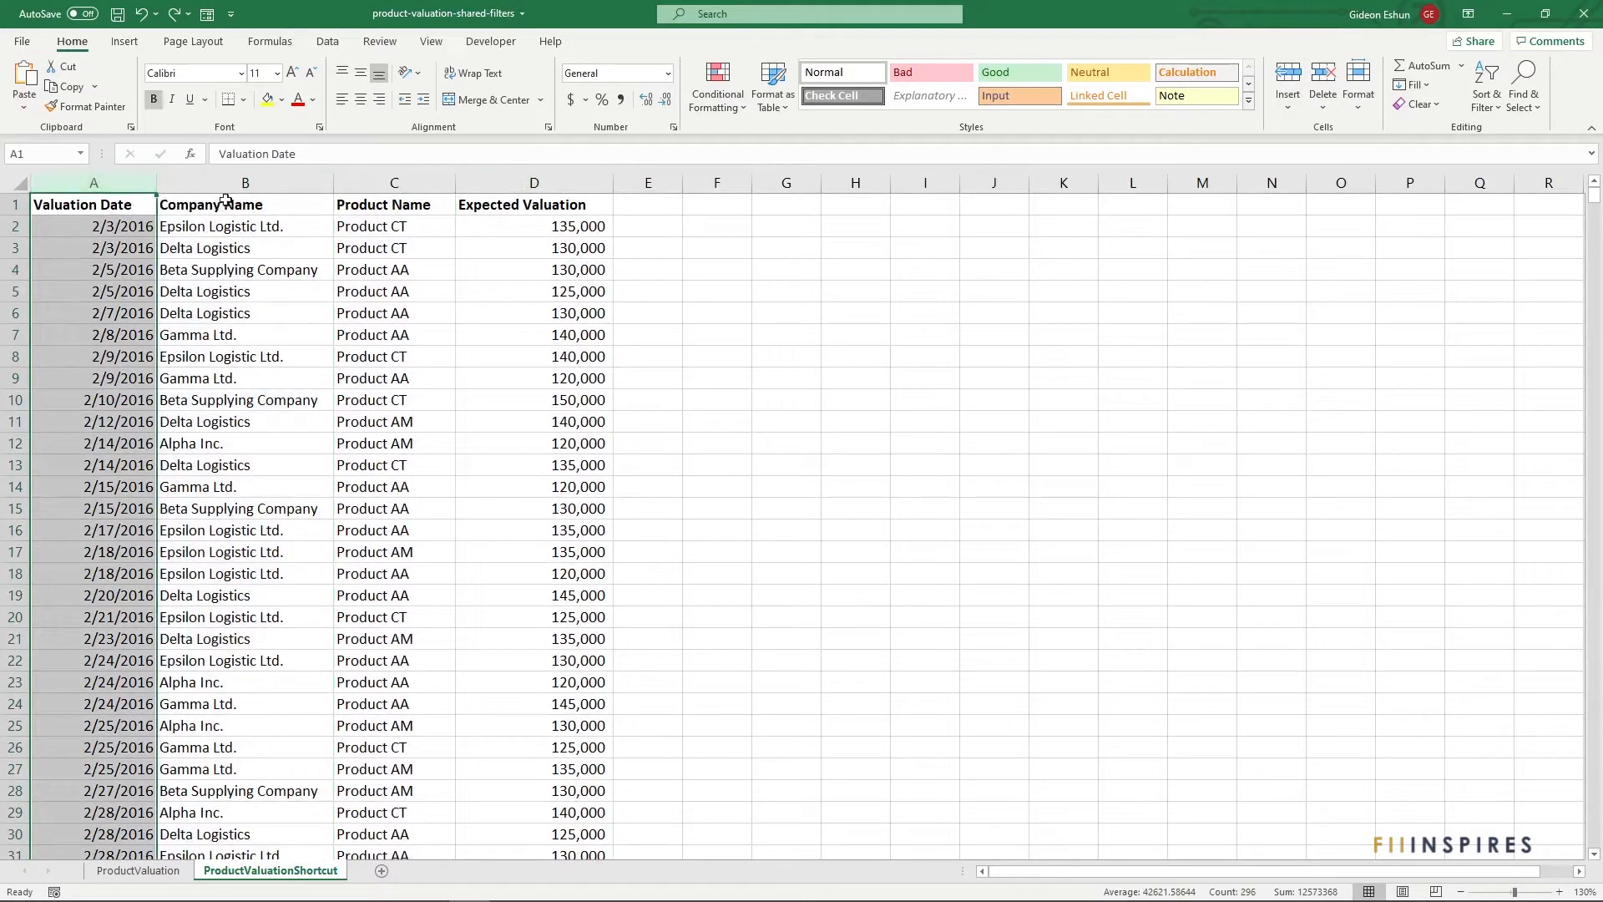
{"action": "left_click", "coordinate": [633, 228]}
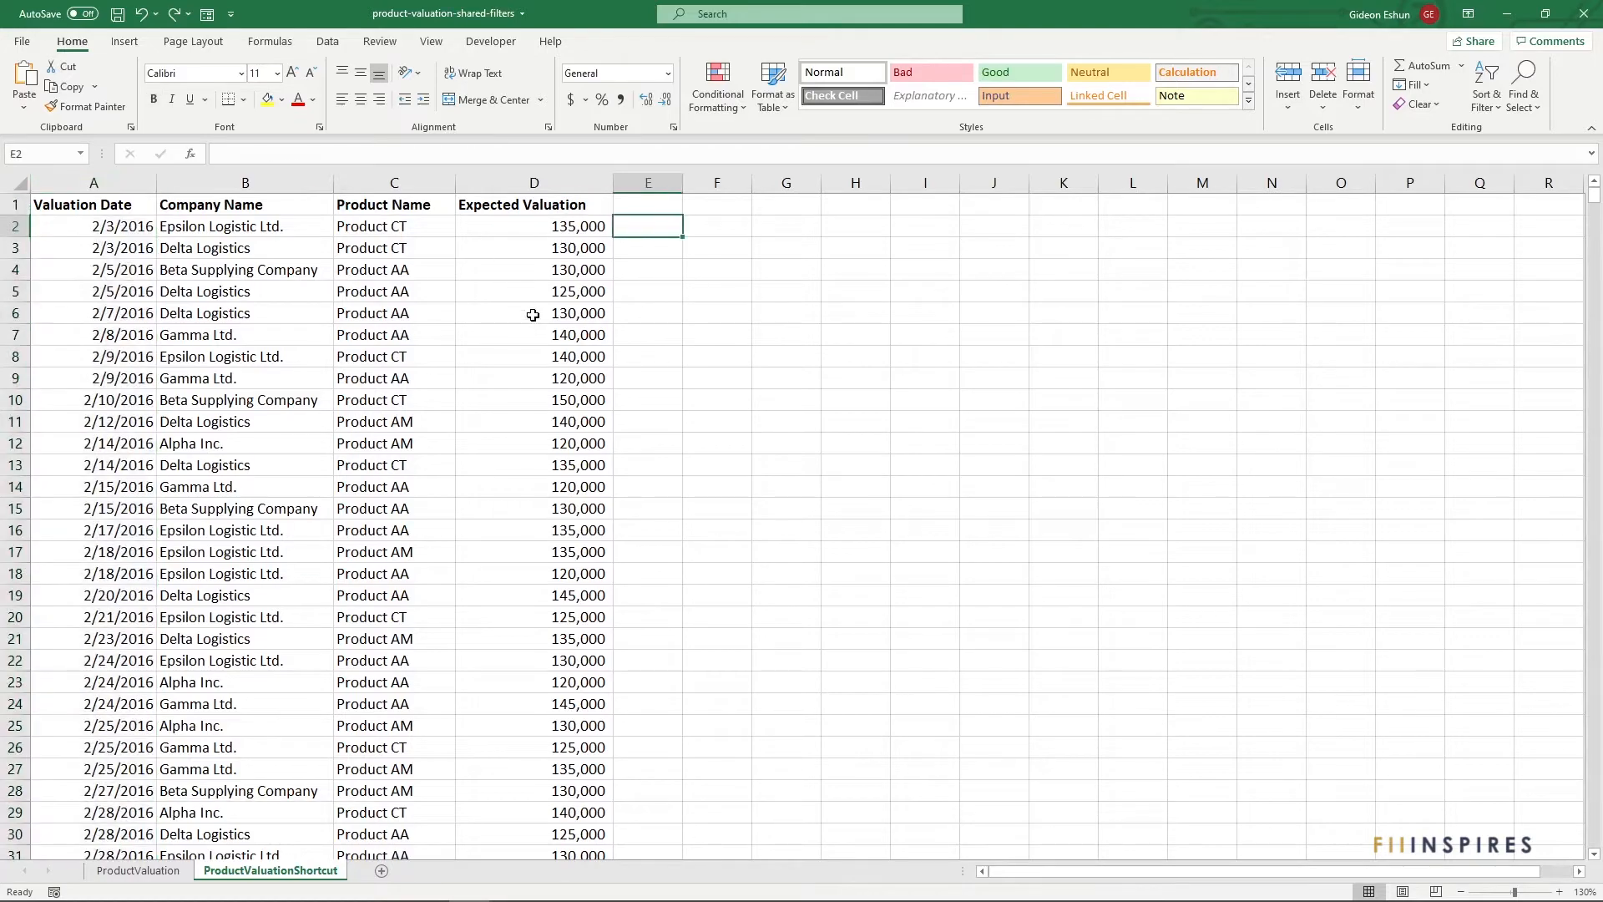
{"action": "scroll", "coordinate": [531, 330], "scroll_direction": "down", "scroll_amount": 2}
{"action": "scroll", "coordinate": [534, 345], "scroll_direction": "down", "scroll_amount": 5}
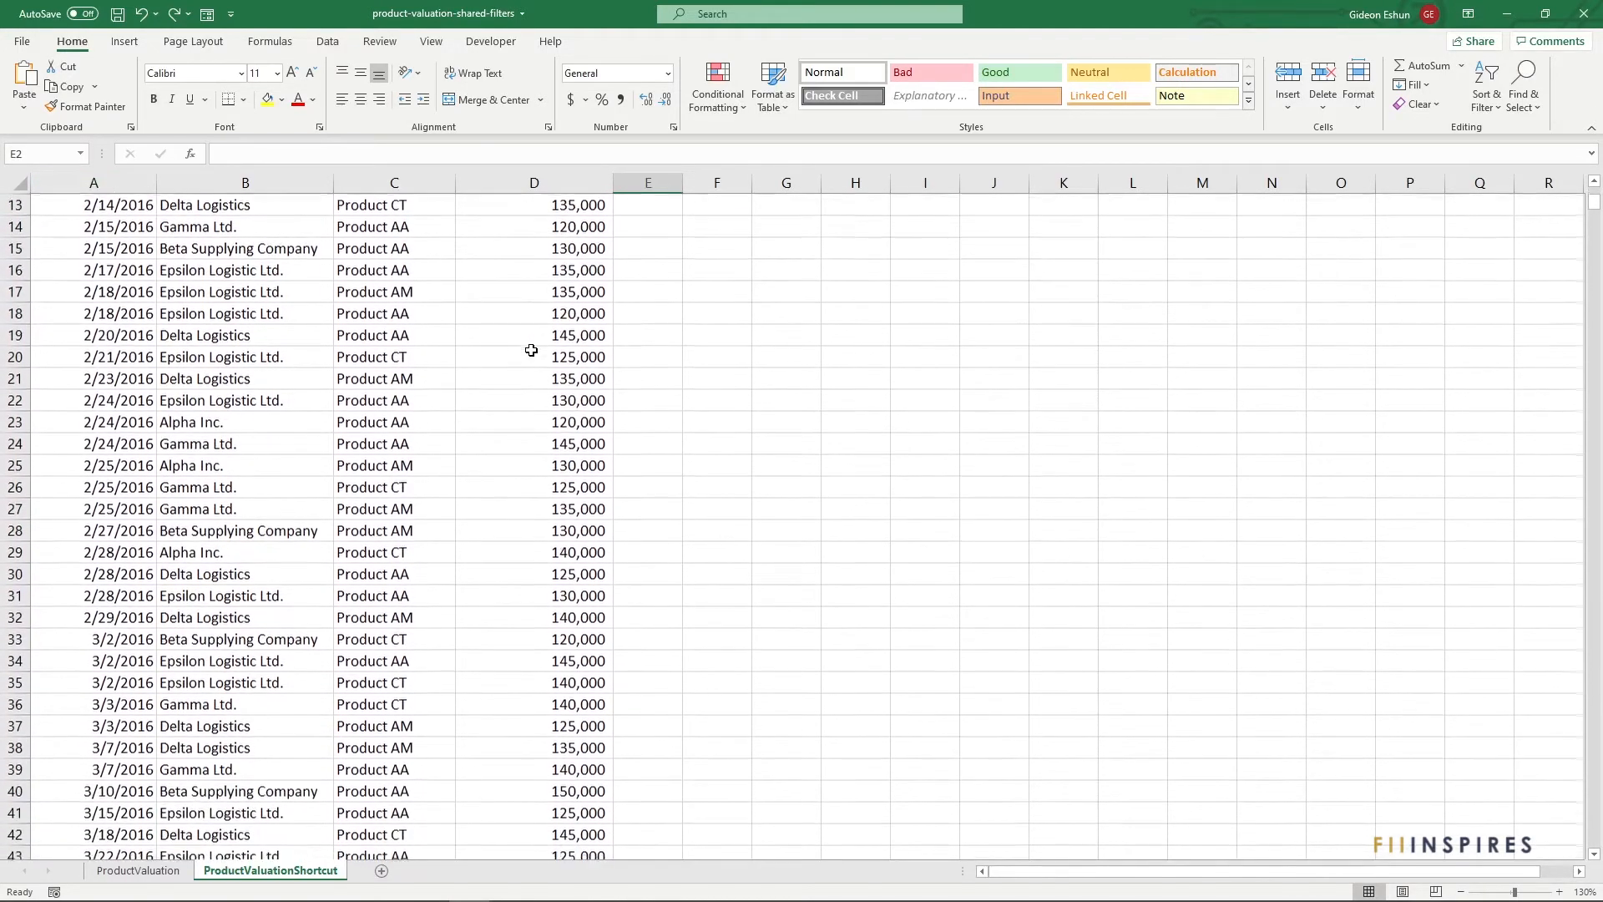
{"action": "scroll", "coordinate": [525, 347], "scroll_direction": "up", "scroll_amount": 4}
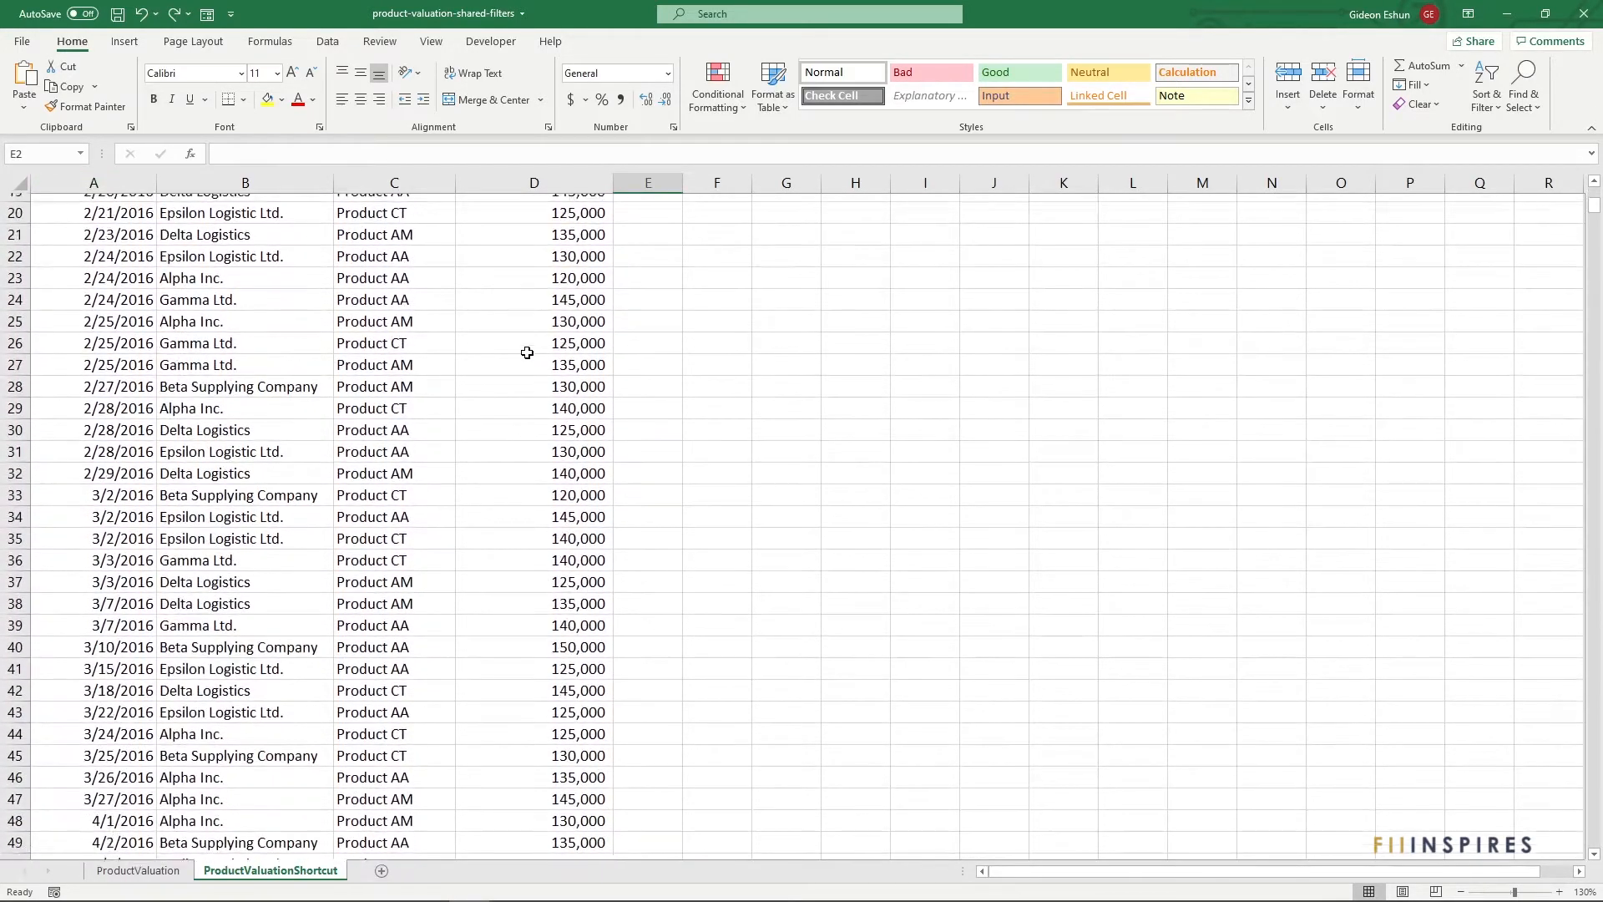
{"action": "scroll", "coordinate": [524, 338], "scroll_direction": "up", "scroll_amount": 3}
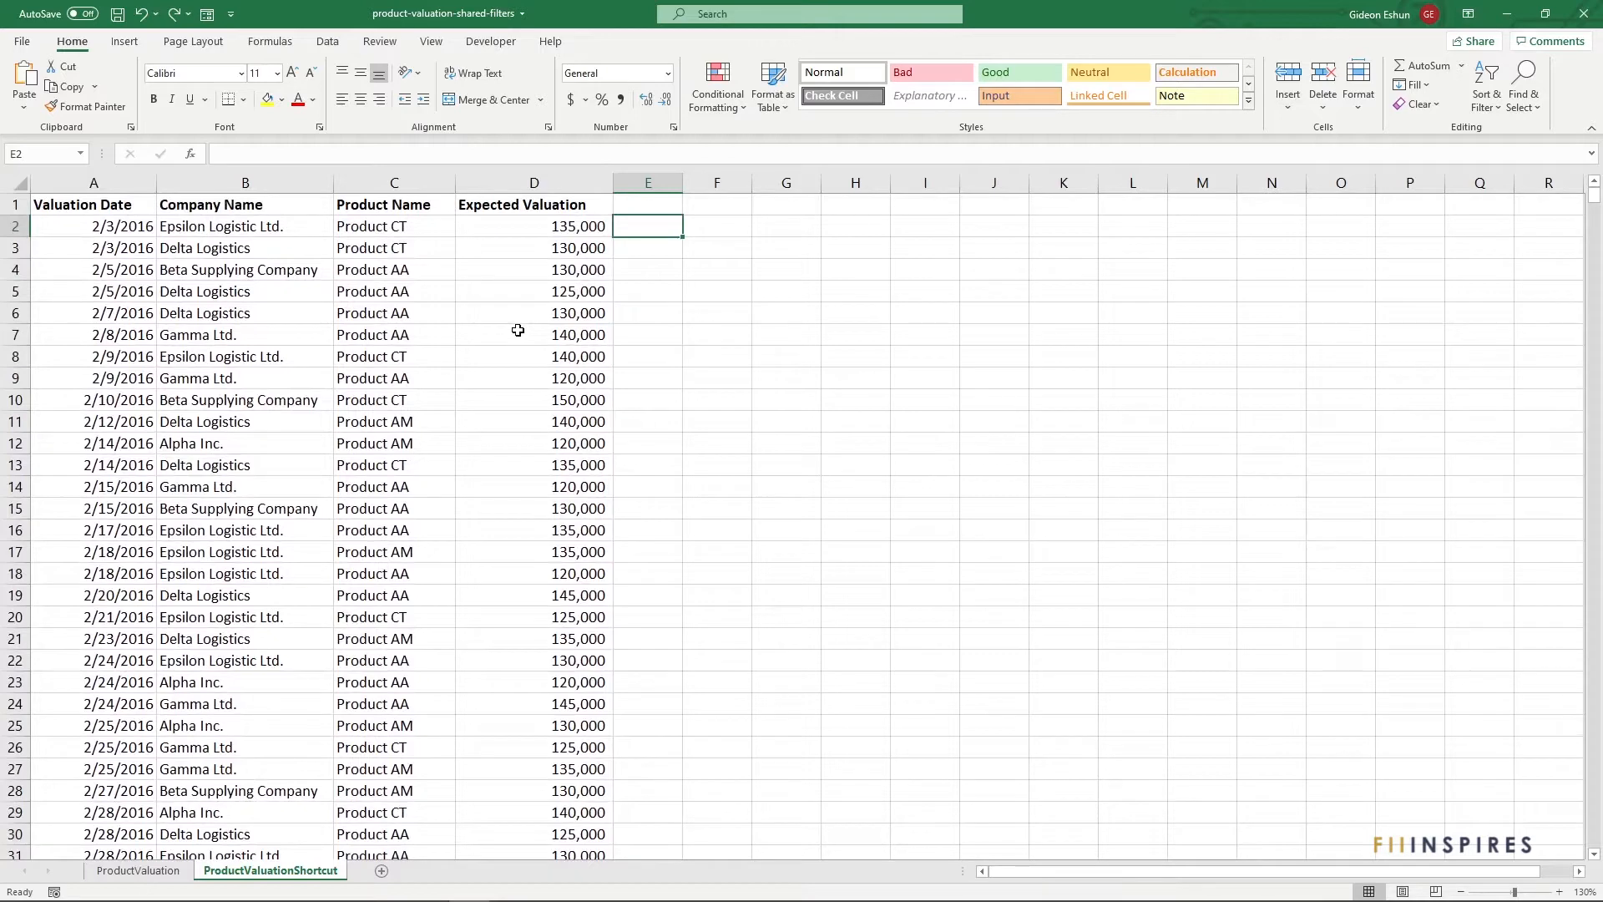
Locate the 150,000 valuations in rows 10 and 40, ending back on D10
{"action": "left_click", "coordinate": [512, 400]}
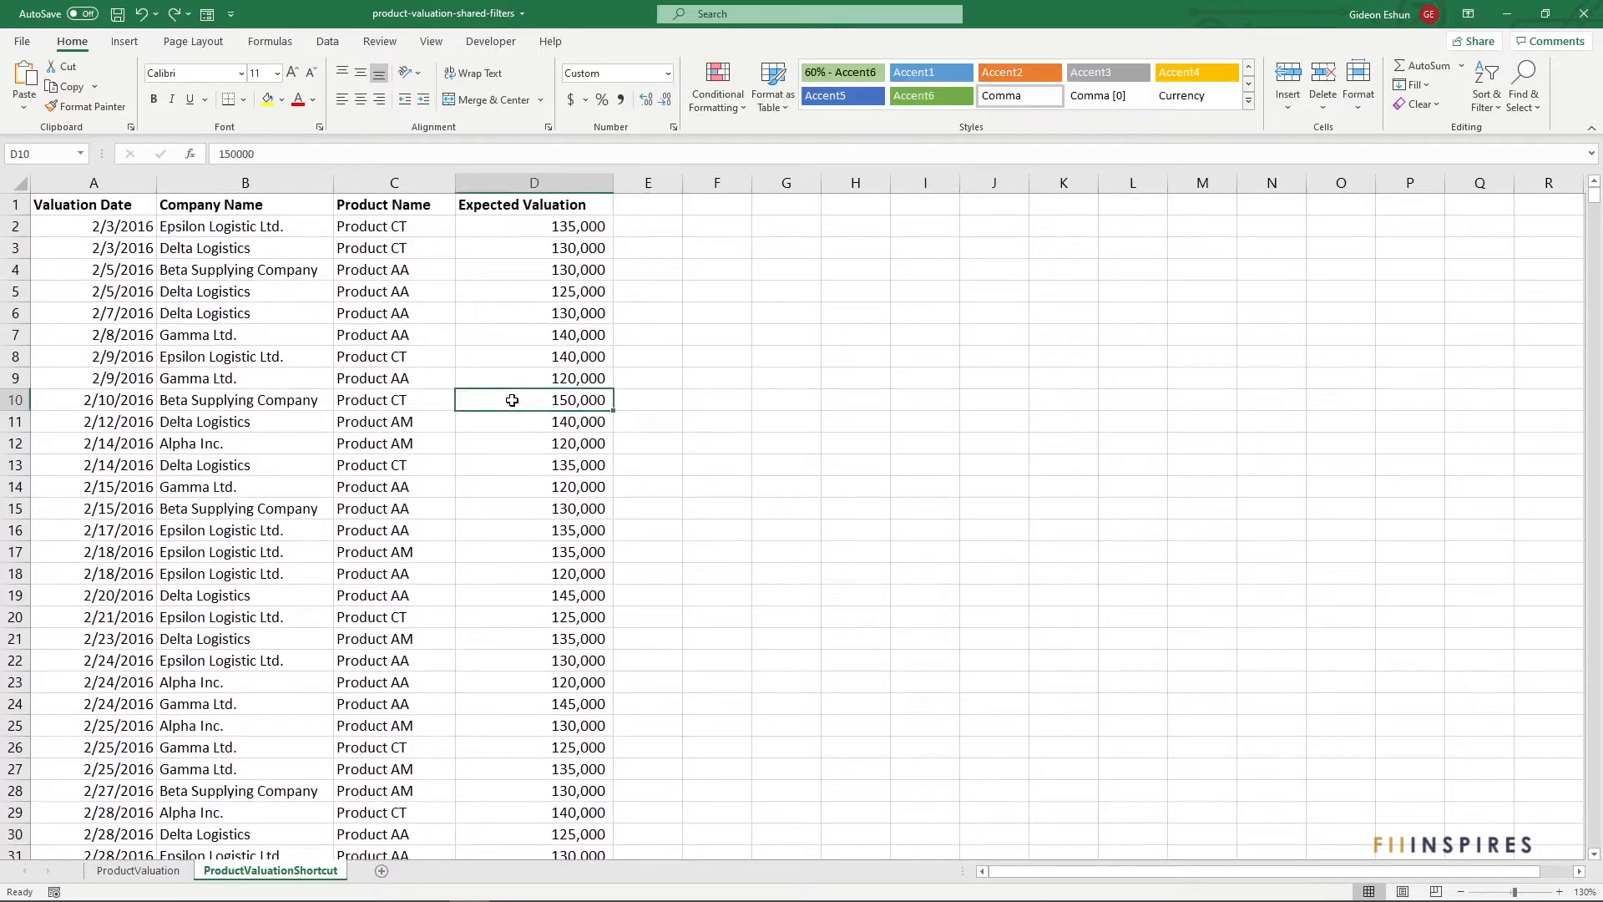
{"action": "scroll", "coordinate": [512, 399], "scroll_direction": "down", "scroll_amount": 7}
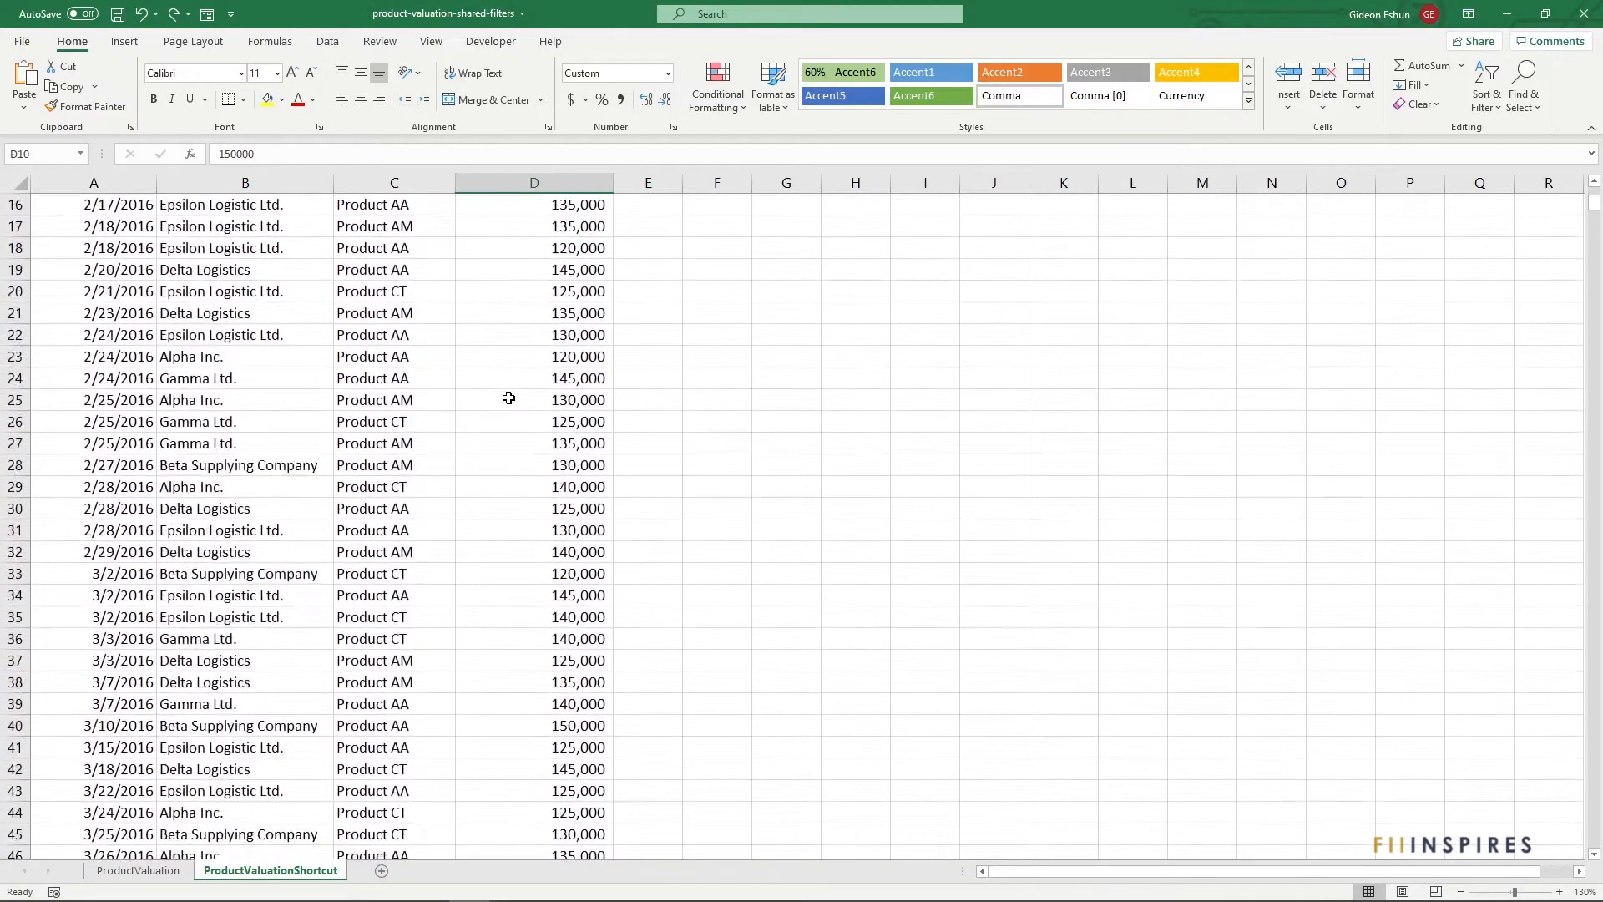
{"action": "scroll", "coordinate": [507, 397], "scroll_direction": "down", "scroll_amount": 2}
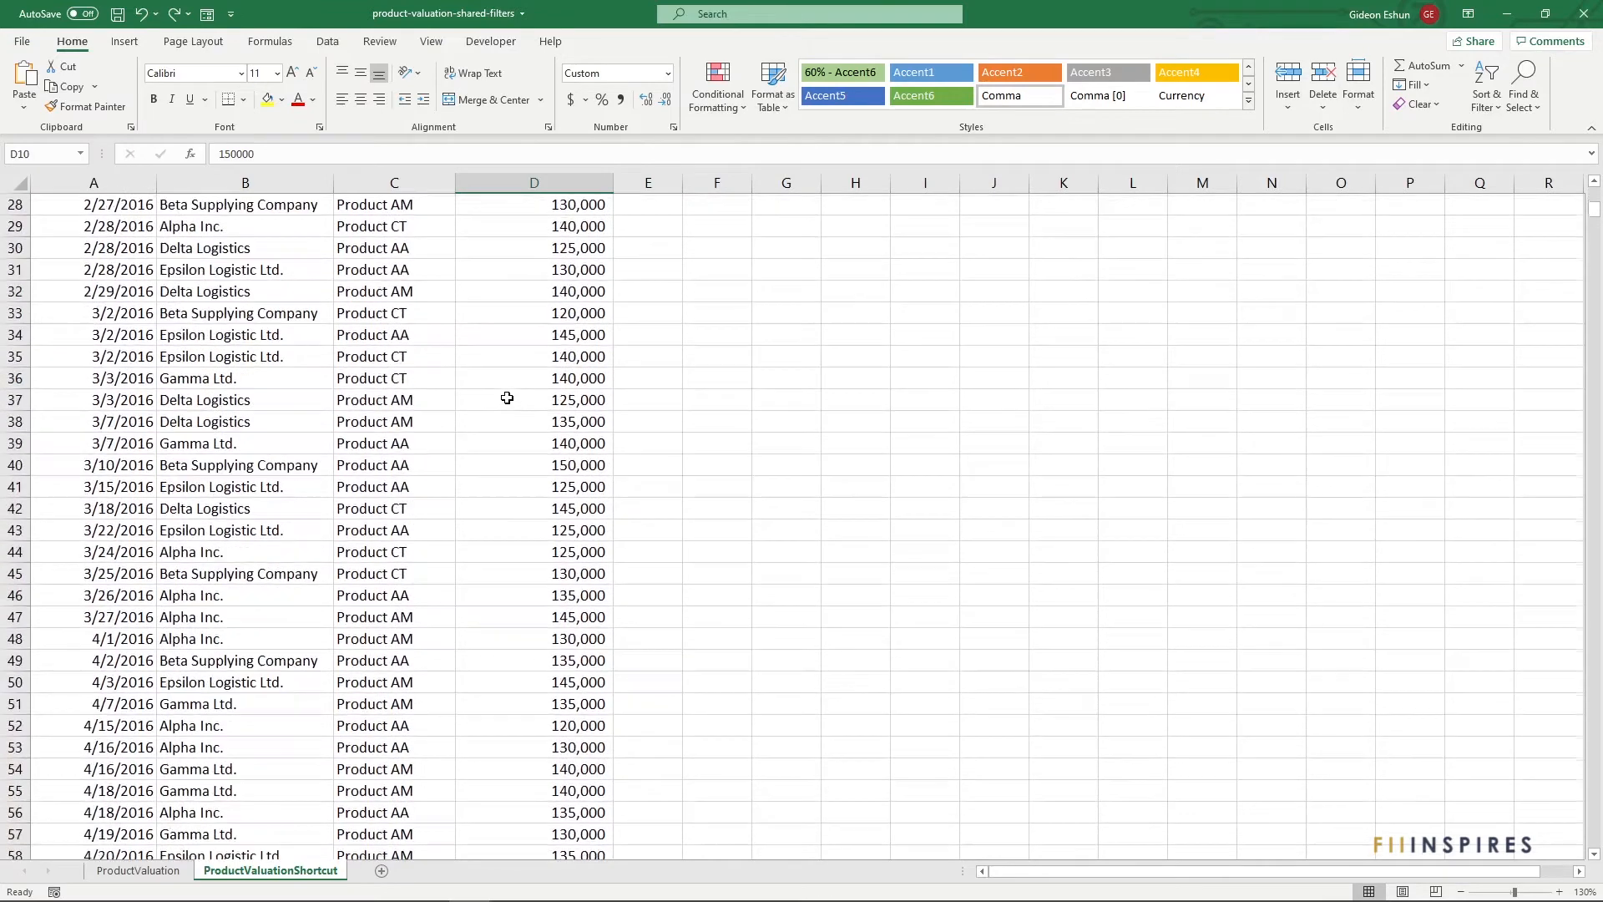
{"action": "left_click", "coordinate": [522, 466]}
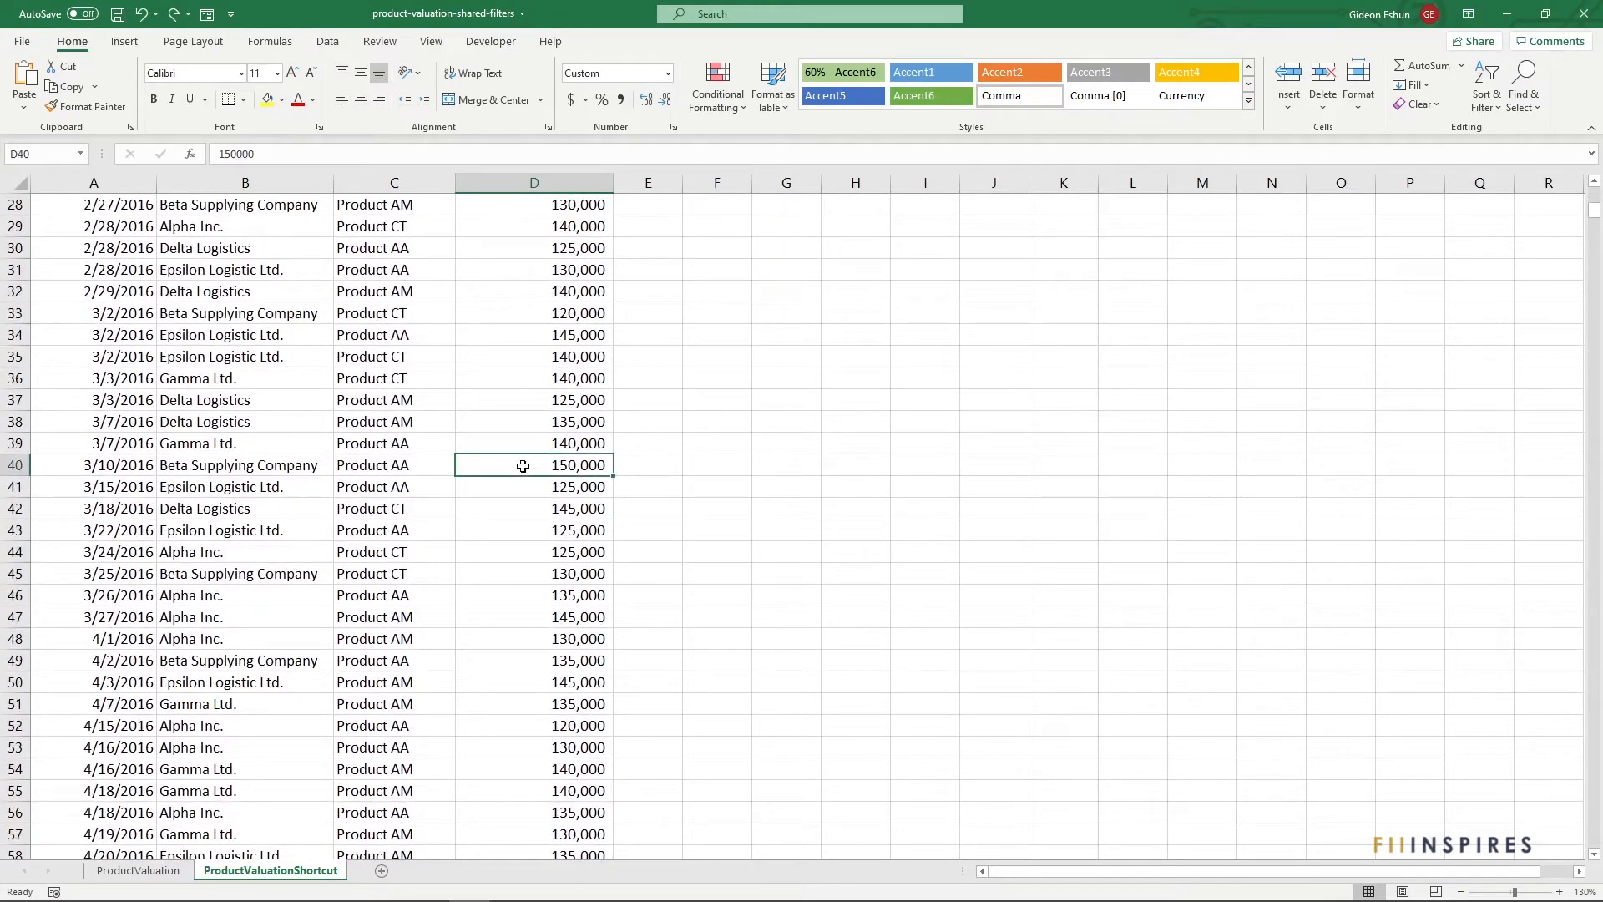
{"action": "scroll", "coordinate": [523, 466], "scroll_direction": "up", "scroll_amount": 5}
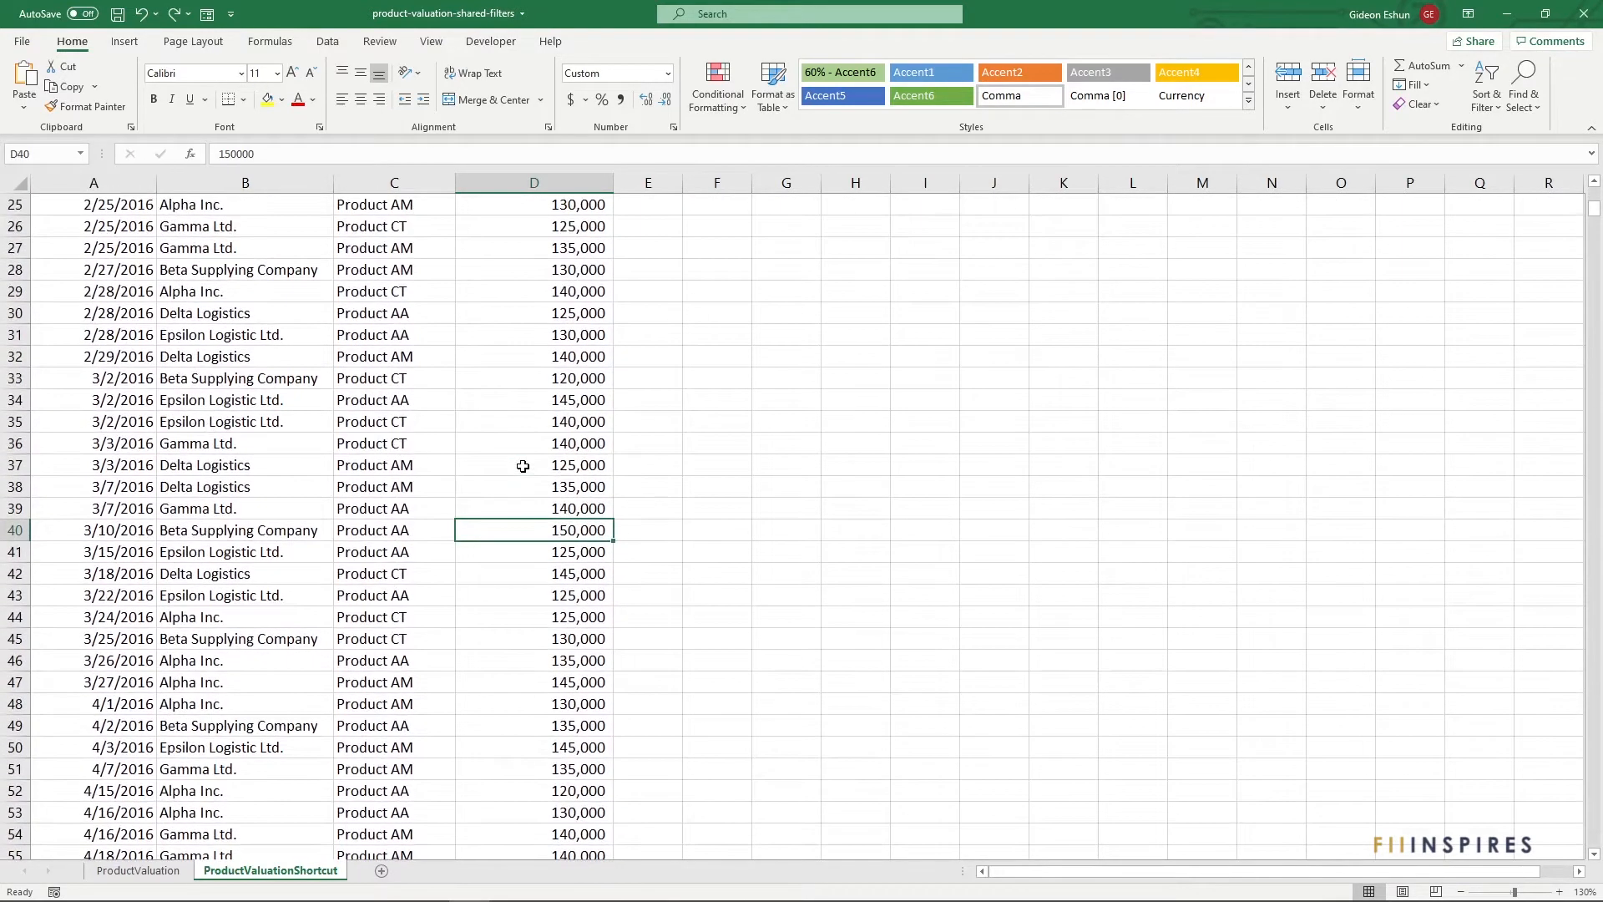
{"action": "scroll", "coordinate": [523, 451], "scroll_direction": "up", "scroll_amount": 5}
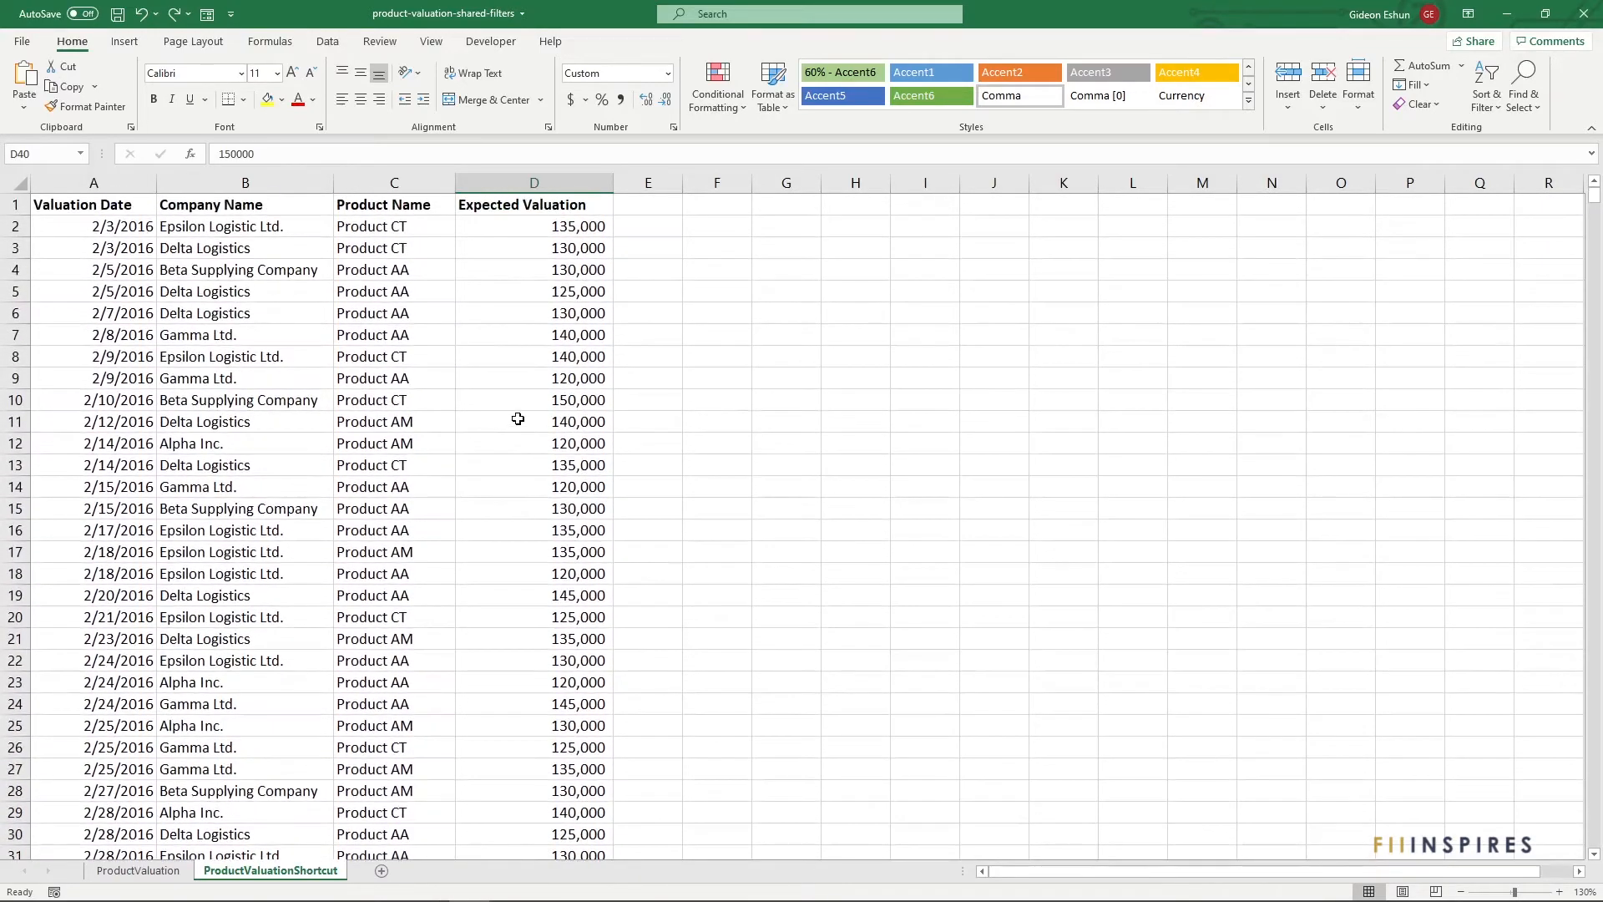
{"action": "left_click", "coordinate": [510, 402]}
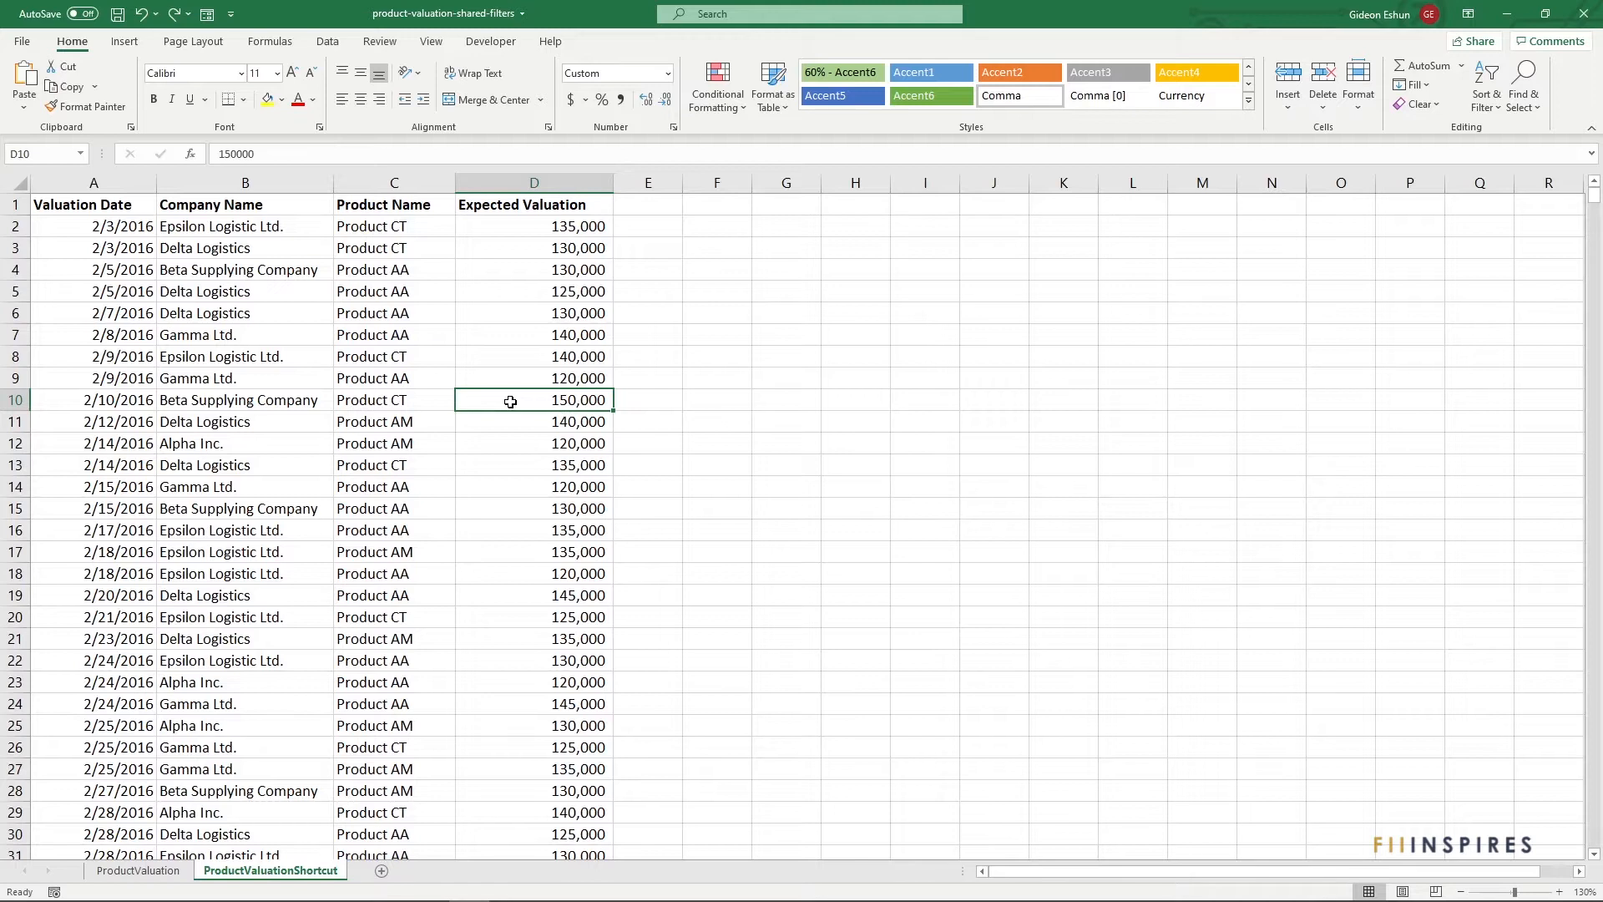
Filter by D10's 150,000 value and select the five remaining valuations to check them
{"action": "right_click", "coordinate": [511, 405]}
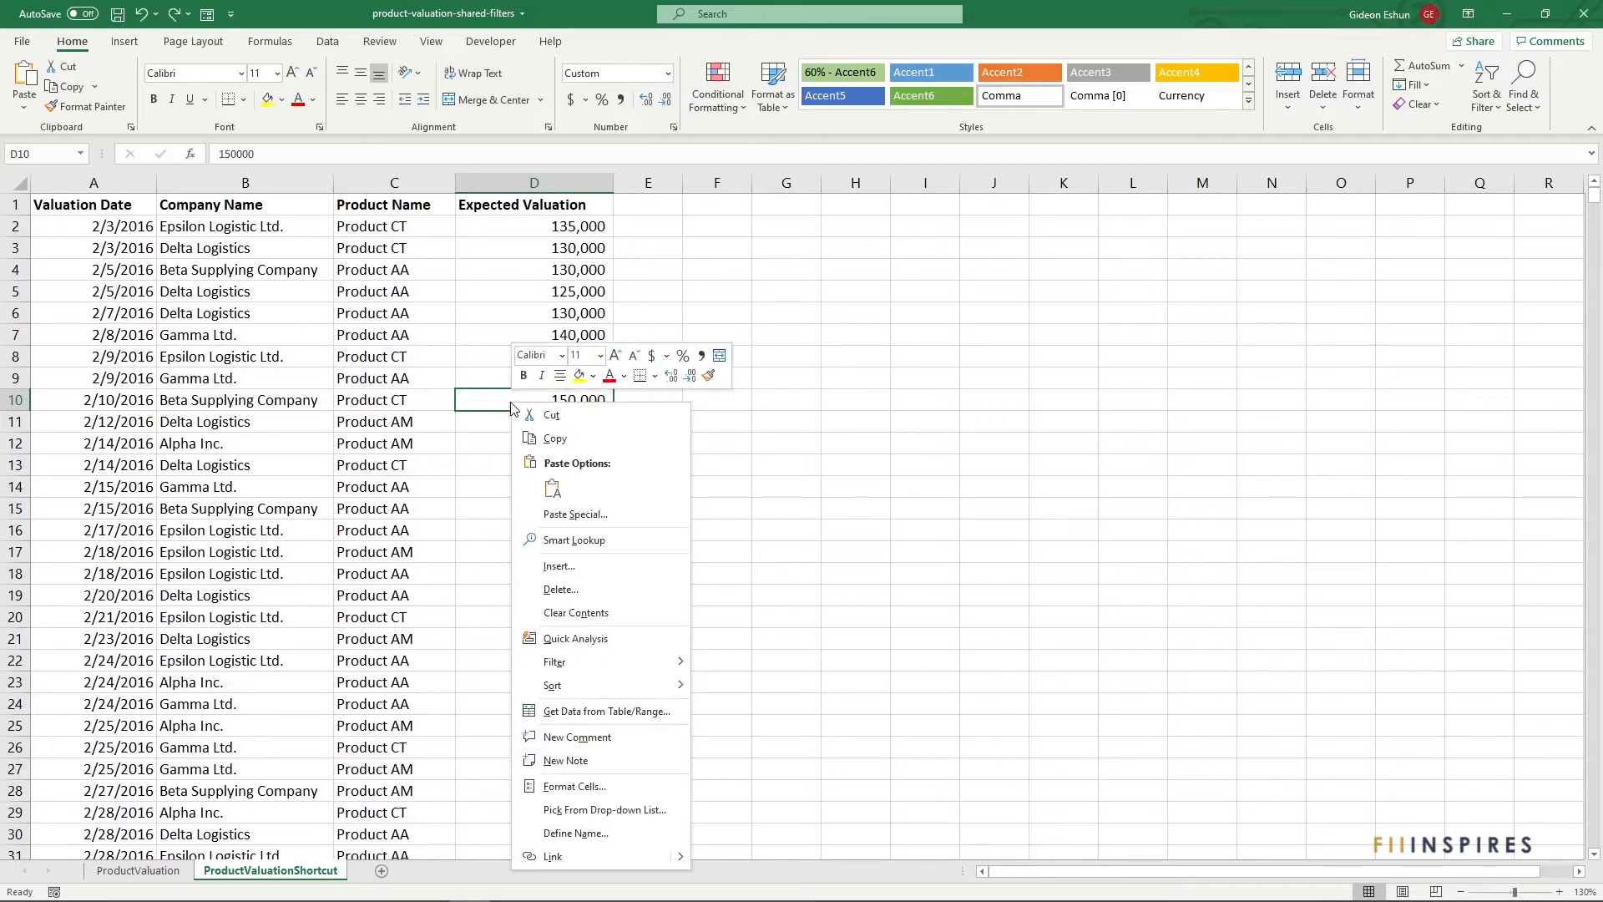
{"action": "mouse_move", "coordinate": [565, 668]}
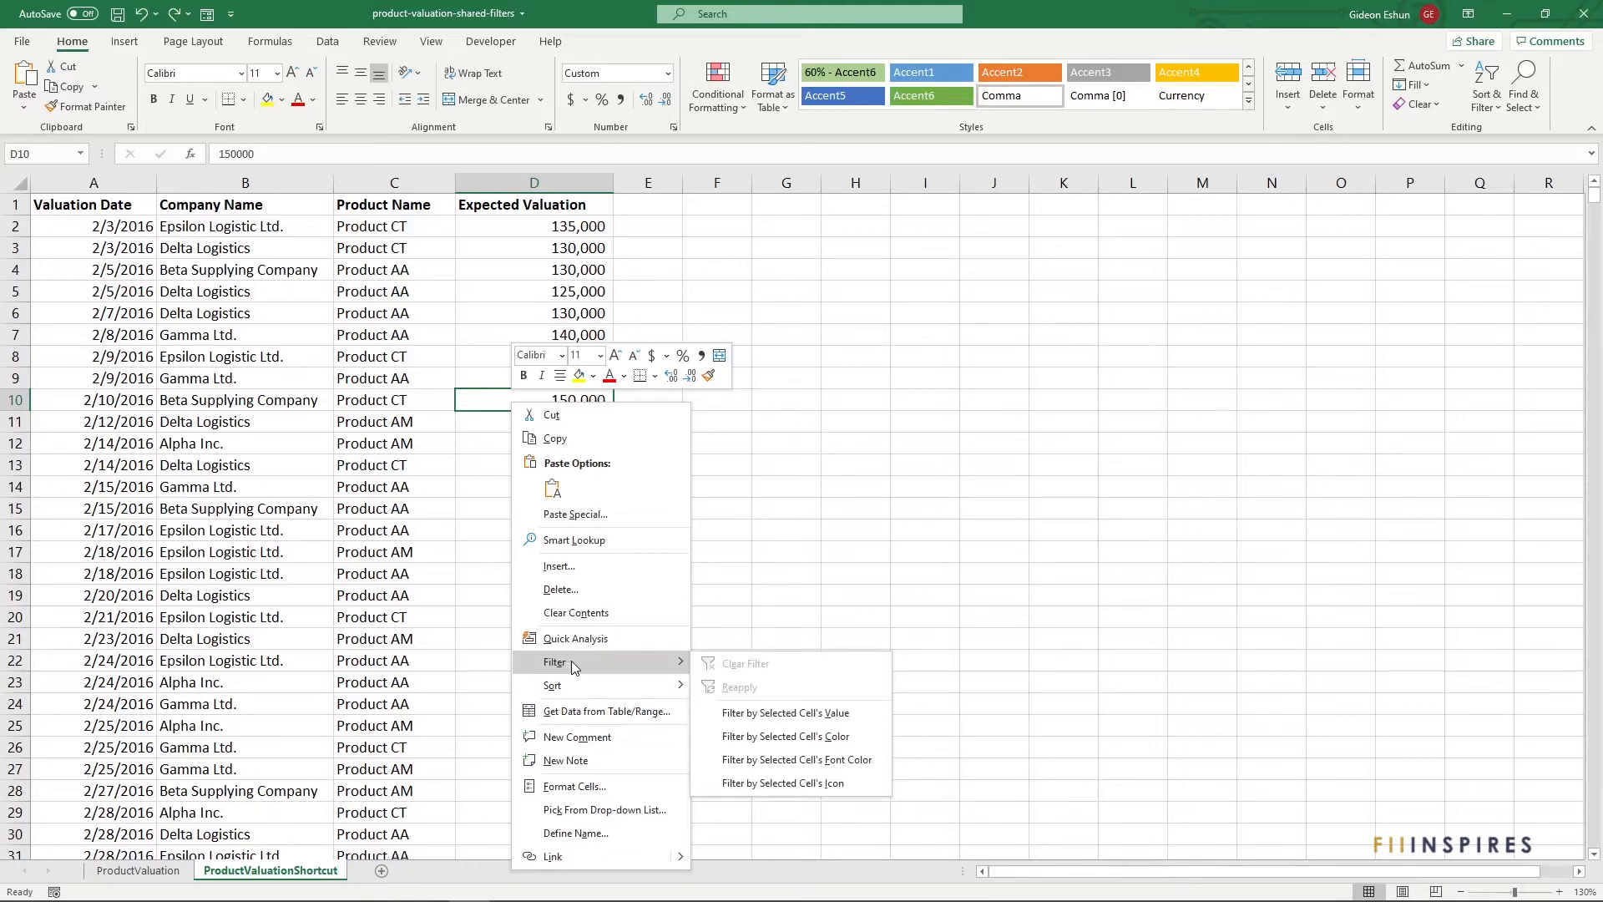
{"action": "left_click", "coordinate": [710, 714]}
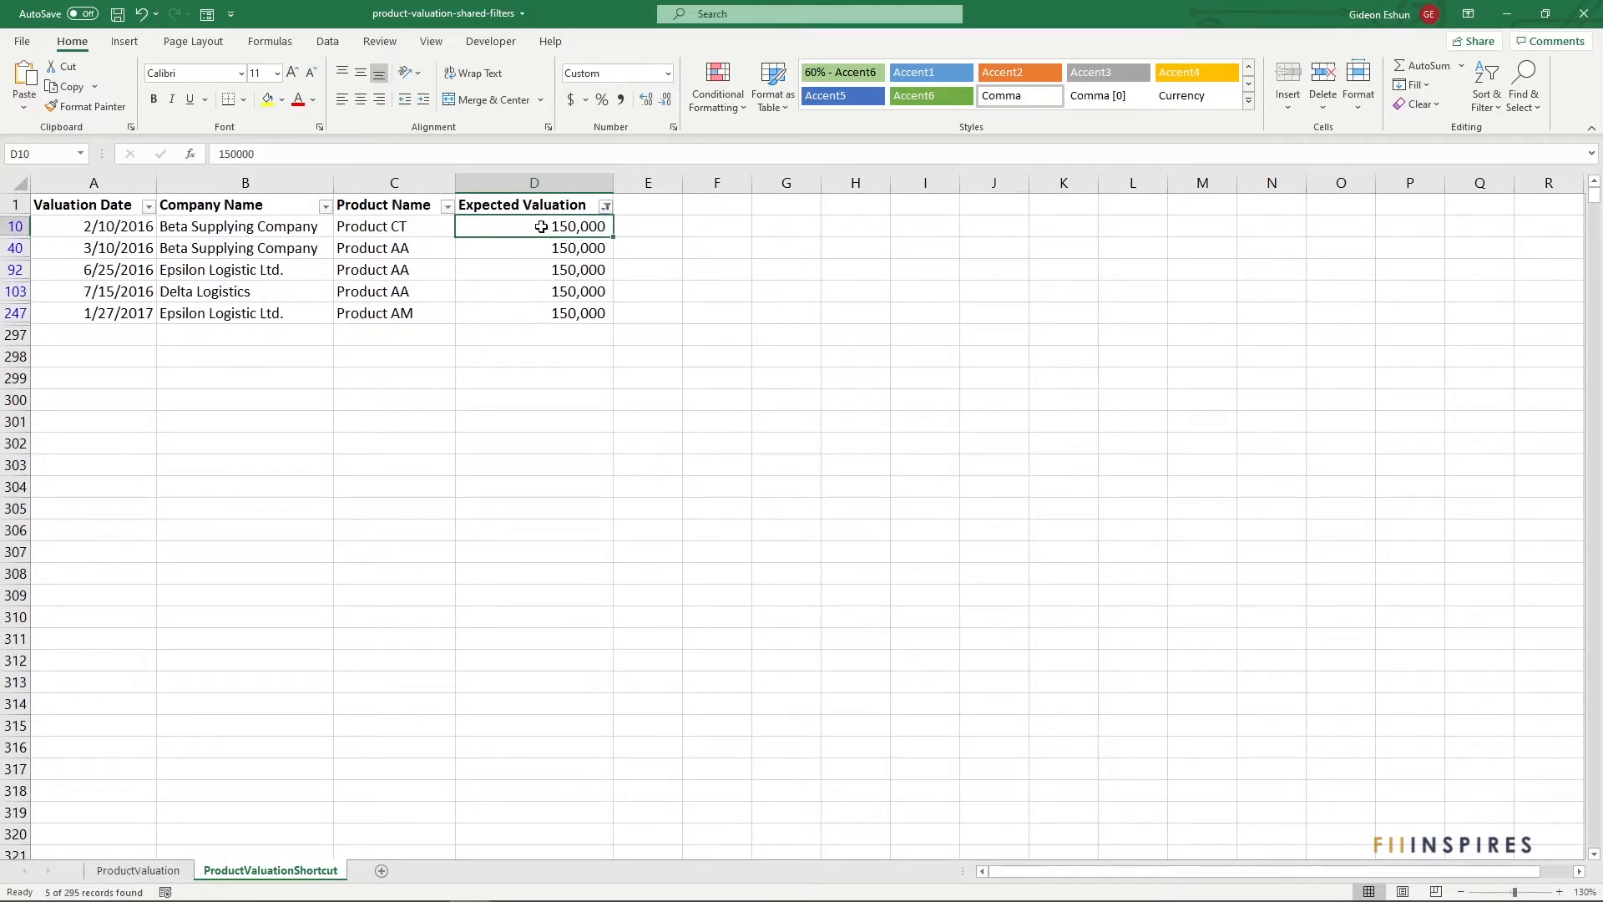
{"action": "left_click_drag", "start_coordinate": [541, 224], "coordinate": [542, 310]}
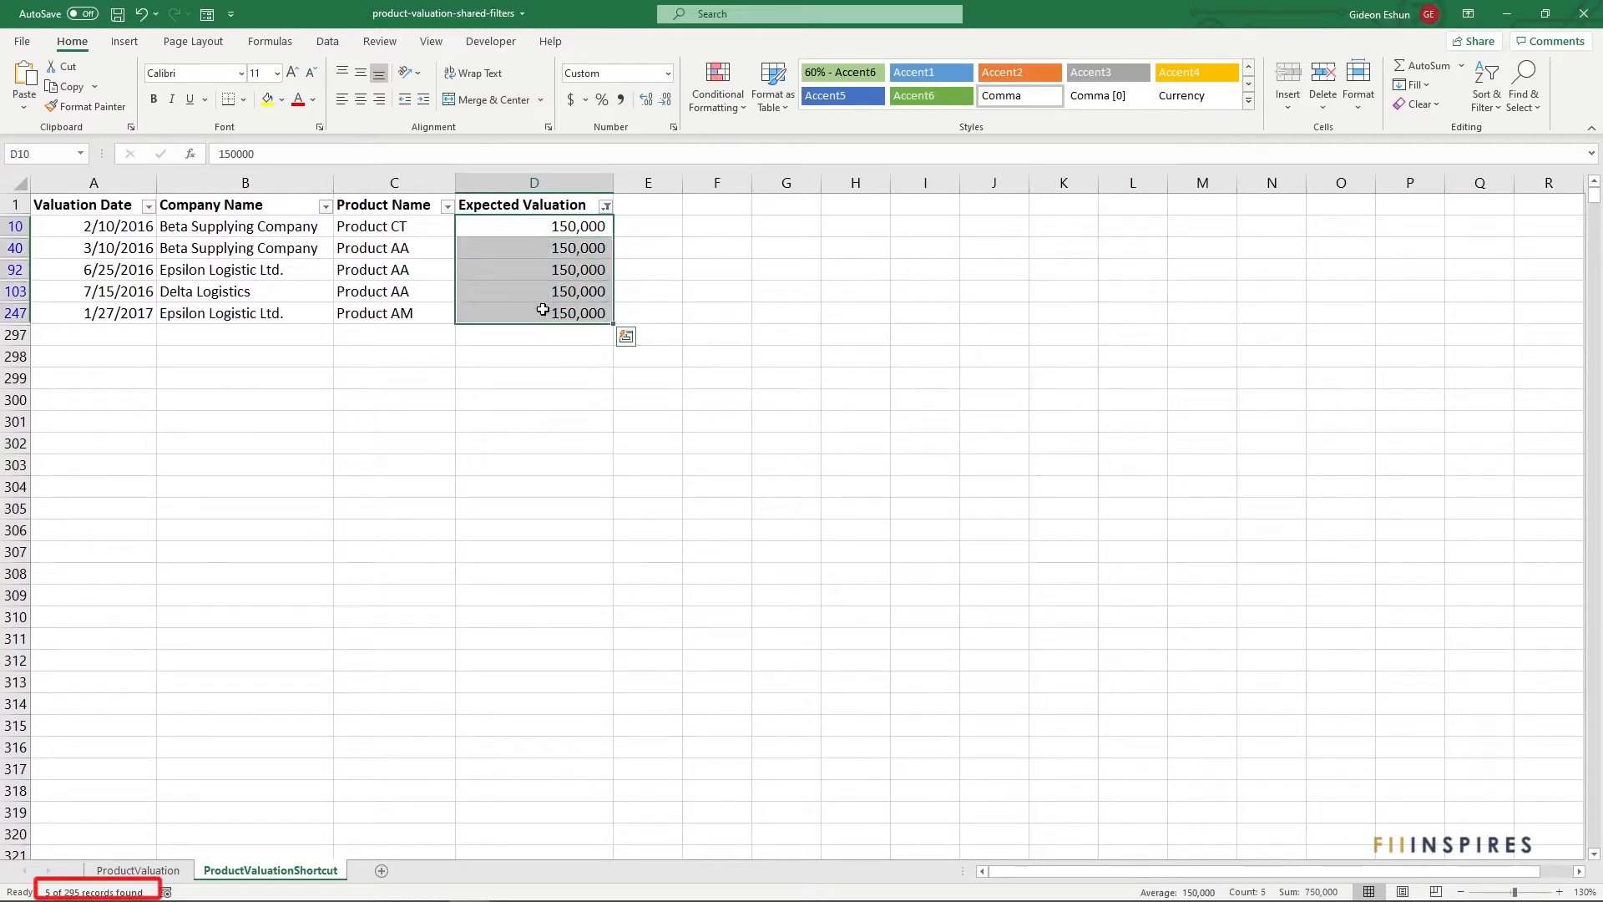
{"action": "left_click", "coordinate": [564, 203]}
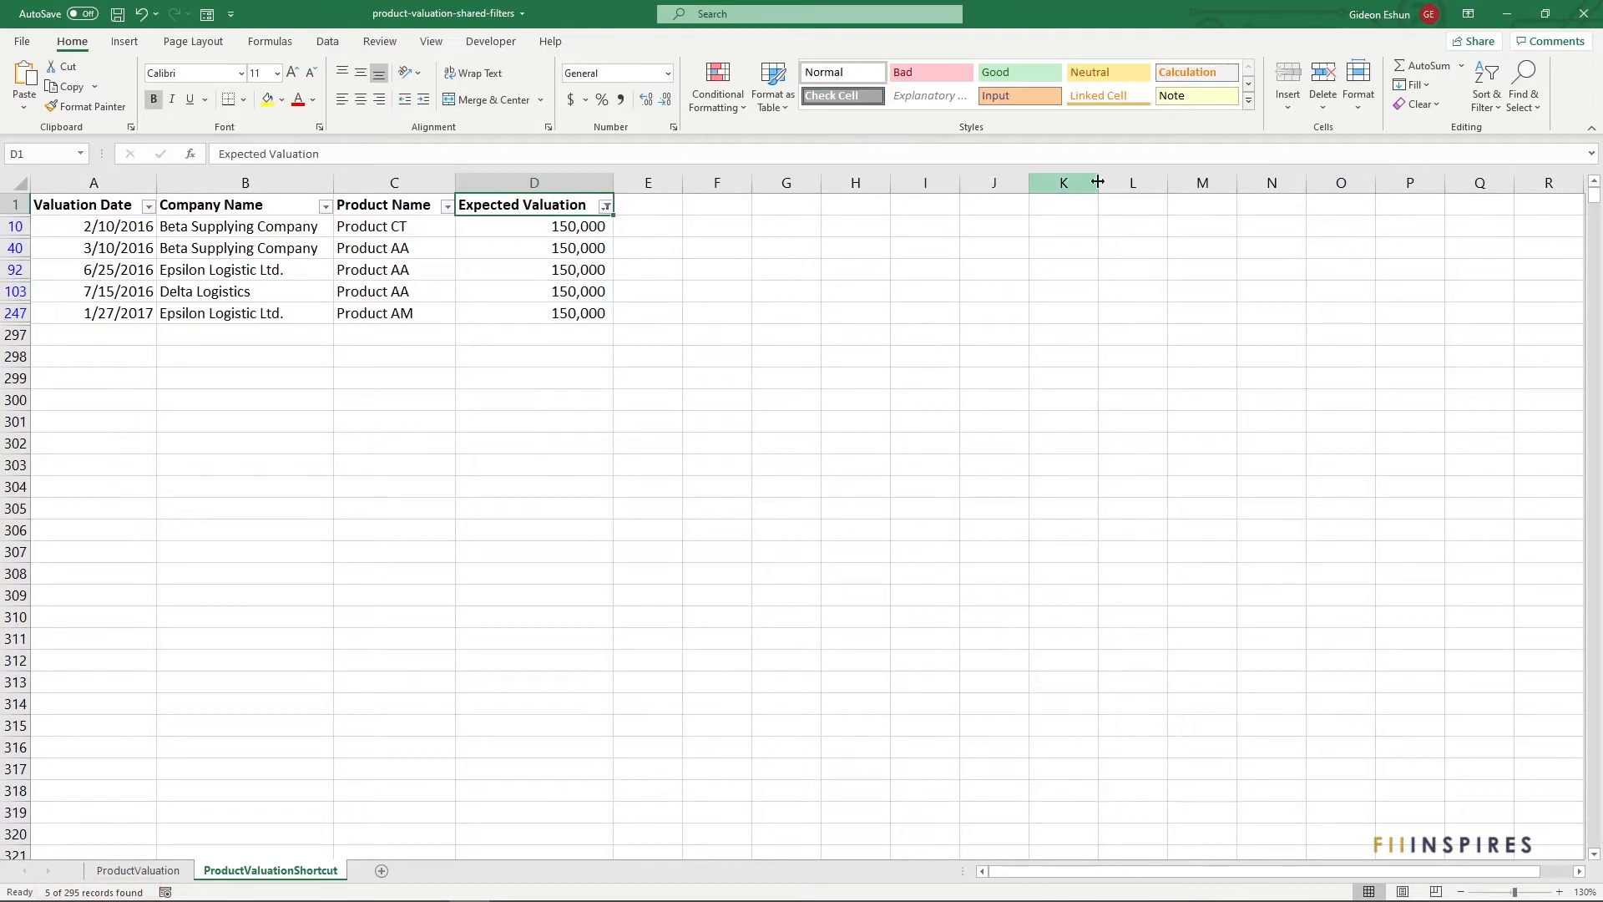
Toggle filtering off and back on from the Sort & Filter menu
{"action": "left_click", "coordinate": [1489, 99]}
{"action": "left_click", "coordinate": [1513, 203]}
{"action": "left_click", "coordinate": [1487, 88]}
{"action": "left_click", "coordinate": [1513, 203]}
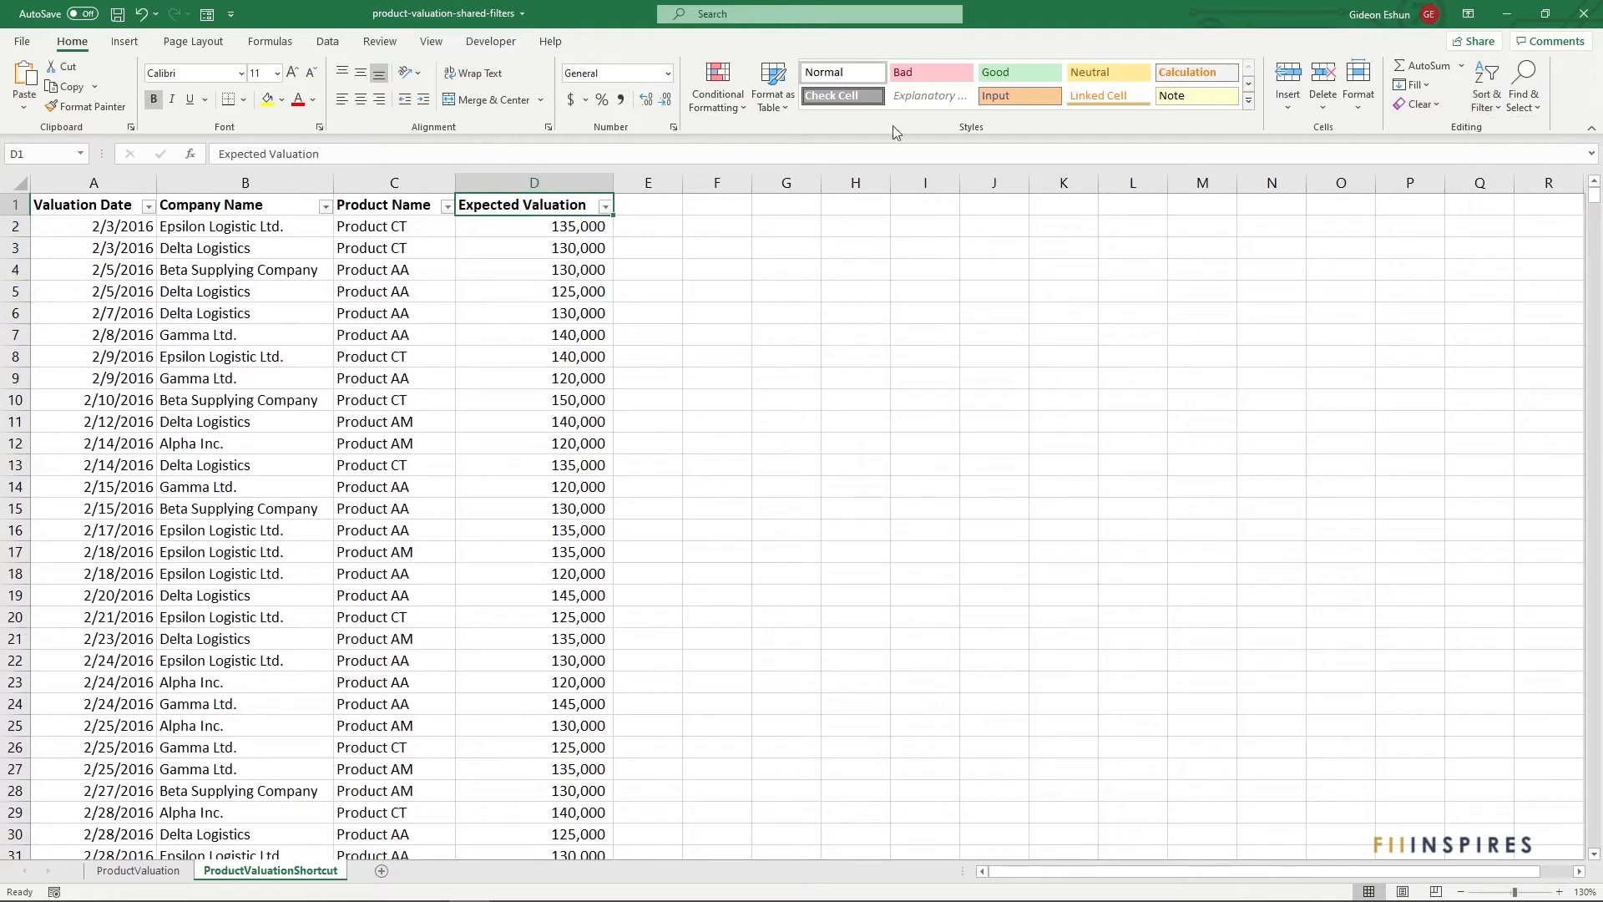
Filter the Expected Valuation column to only the 150,000 value
{"action": "left_click", "coordinate": [604, 206]}
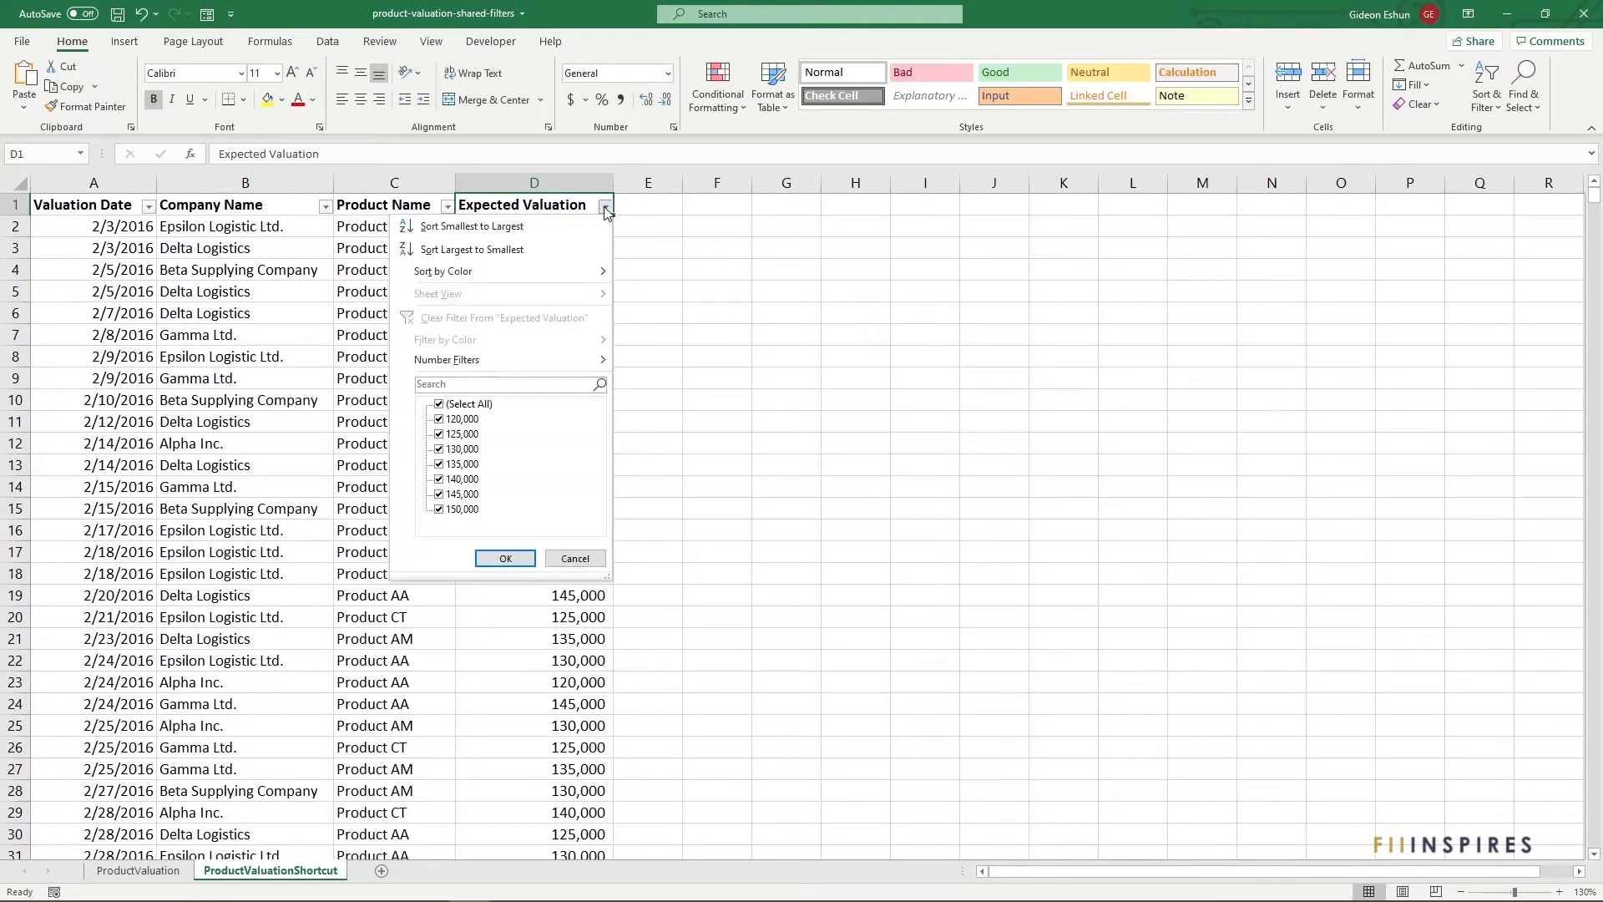
{"action": "left_click", "coordinate": [439, 405]}
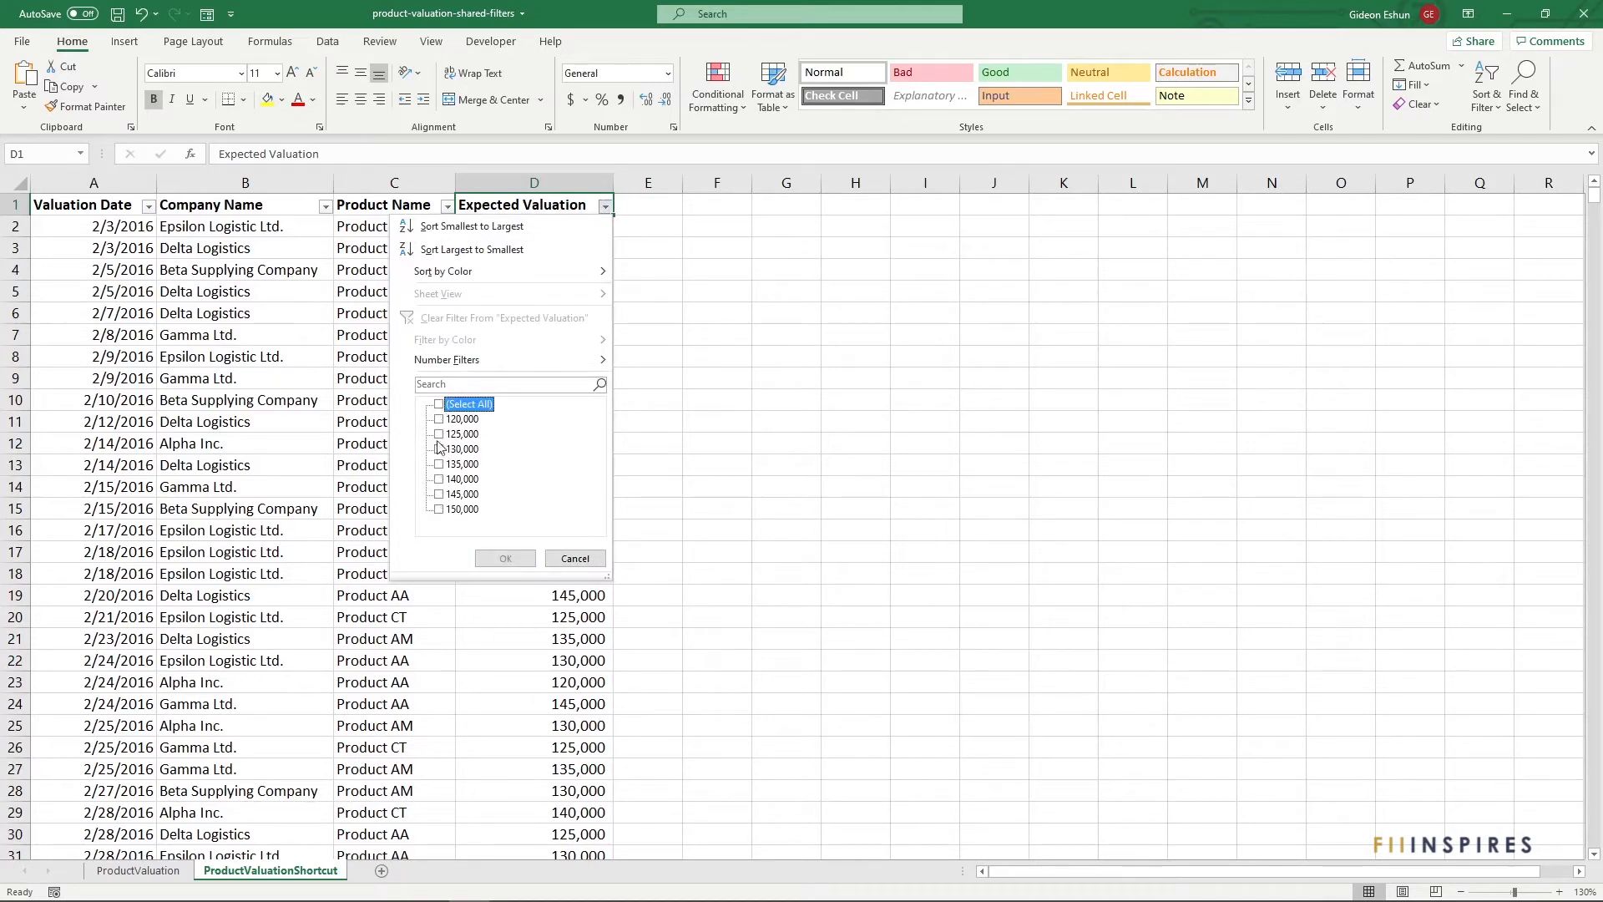
{"action": "left_click", "coordinate": [439, 510]}
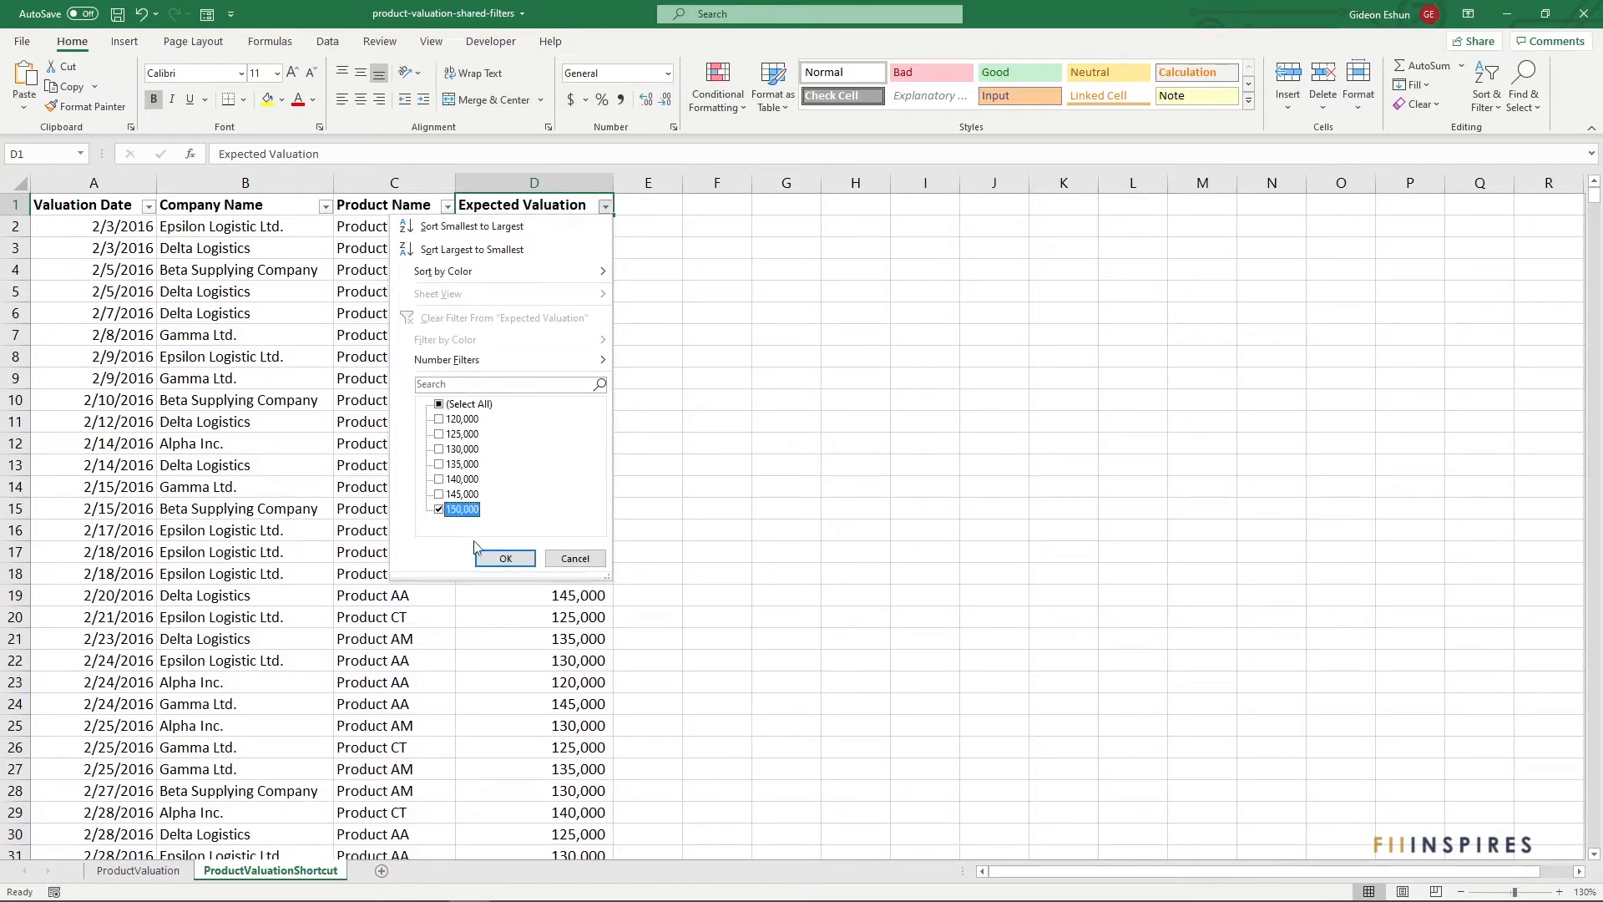
{"action": "left_click", "coordinate": [503, 558]}
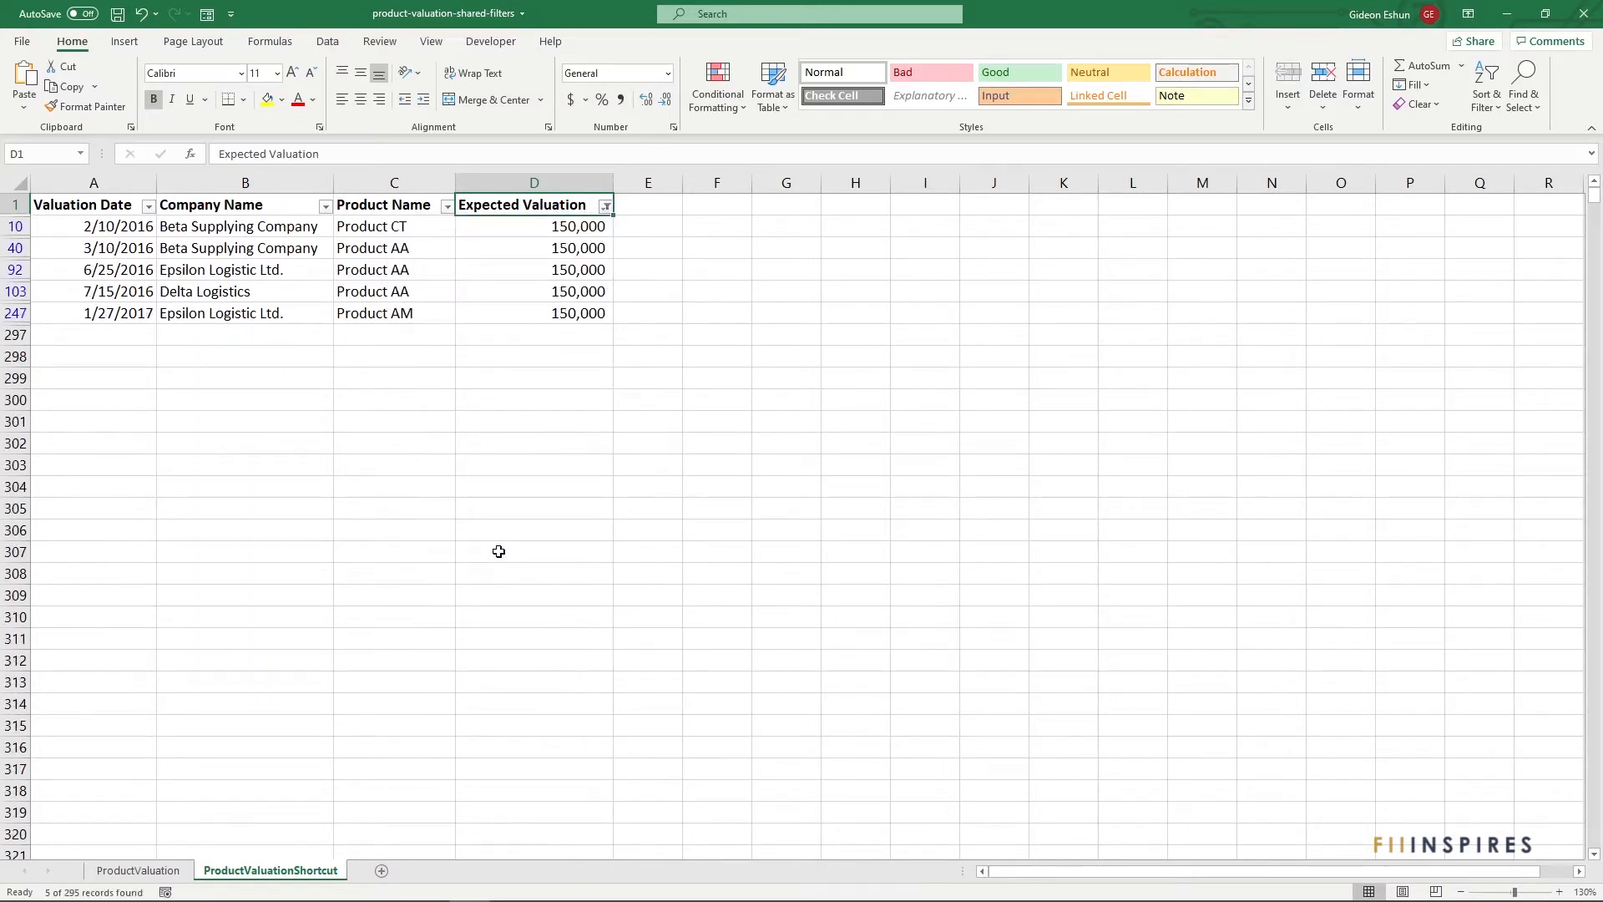
Turn off AutoFilter with Ctrl+Shift+L so all 295 records show again
{"action": "left_click", "coordinate": [644, 314]}
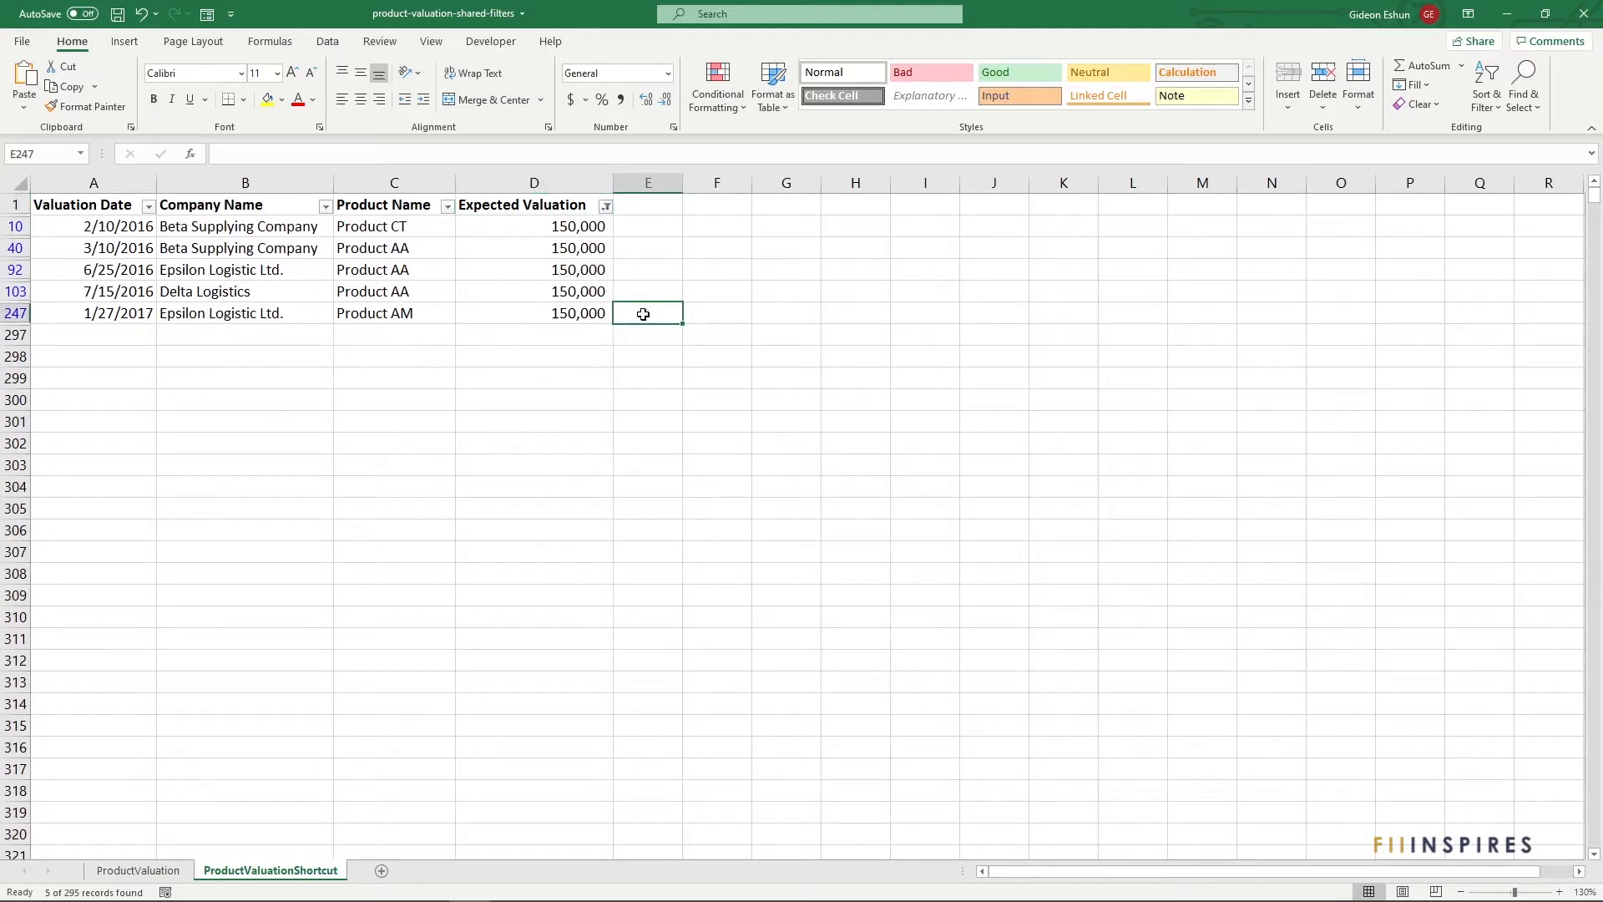
{"action": "key", "text": "ctrl+shift+l"}
{"action": "left_click", "coordinate": [668, 230]}
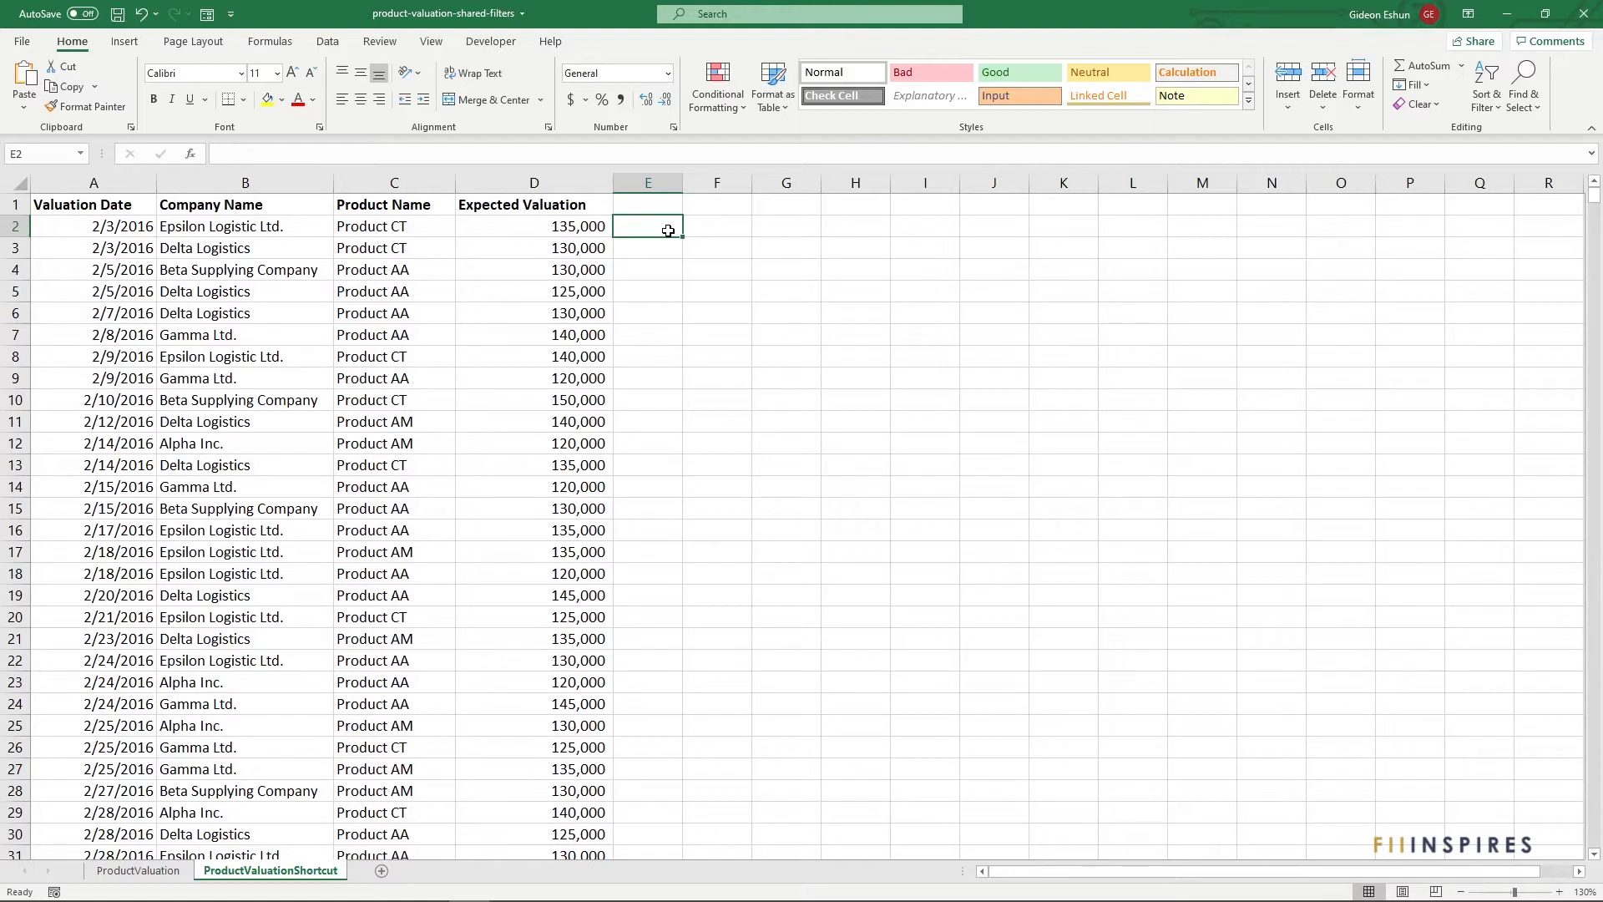
Turn on AutoFilter buttons for headers A1:D1 with Ctrl+Shift+L
{"action": "key", "text": "Left"}
{"action": "key", "text": "Left"}
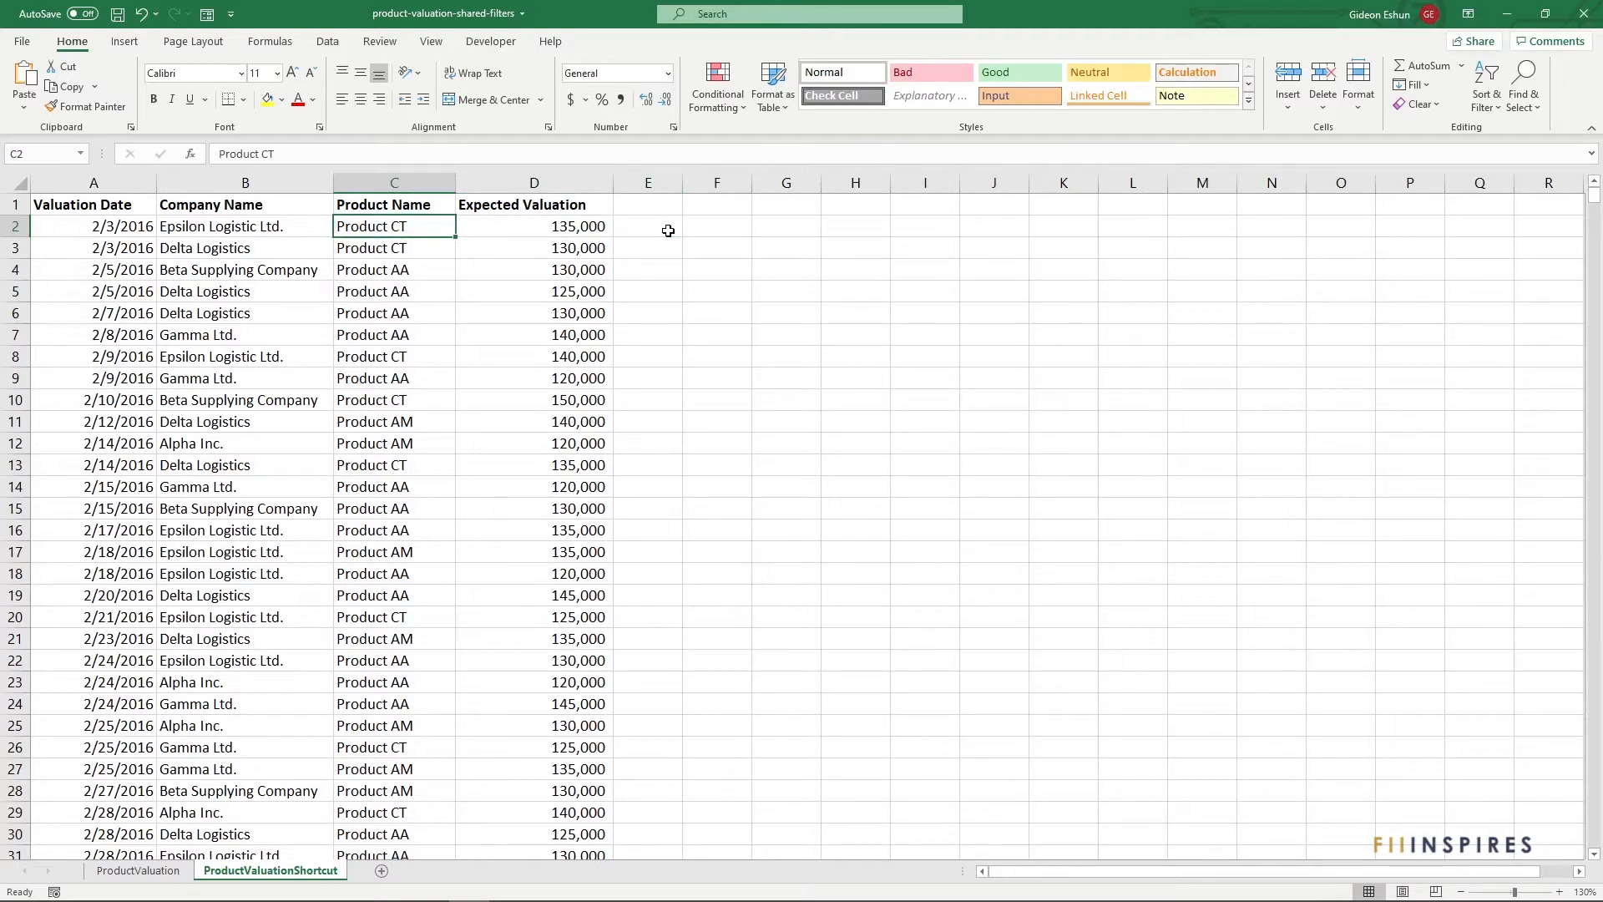
{"action": "key", "text": "ctrl+shift+l"}
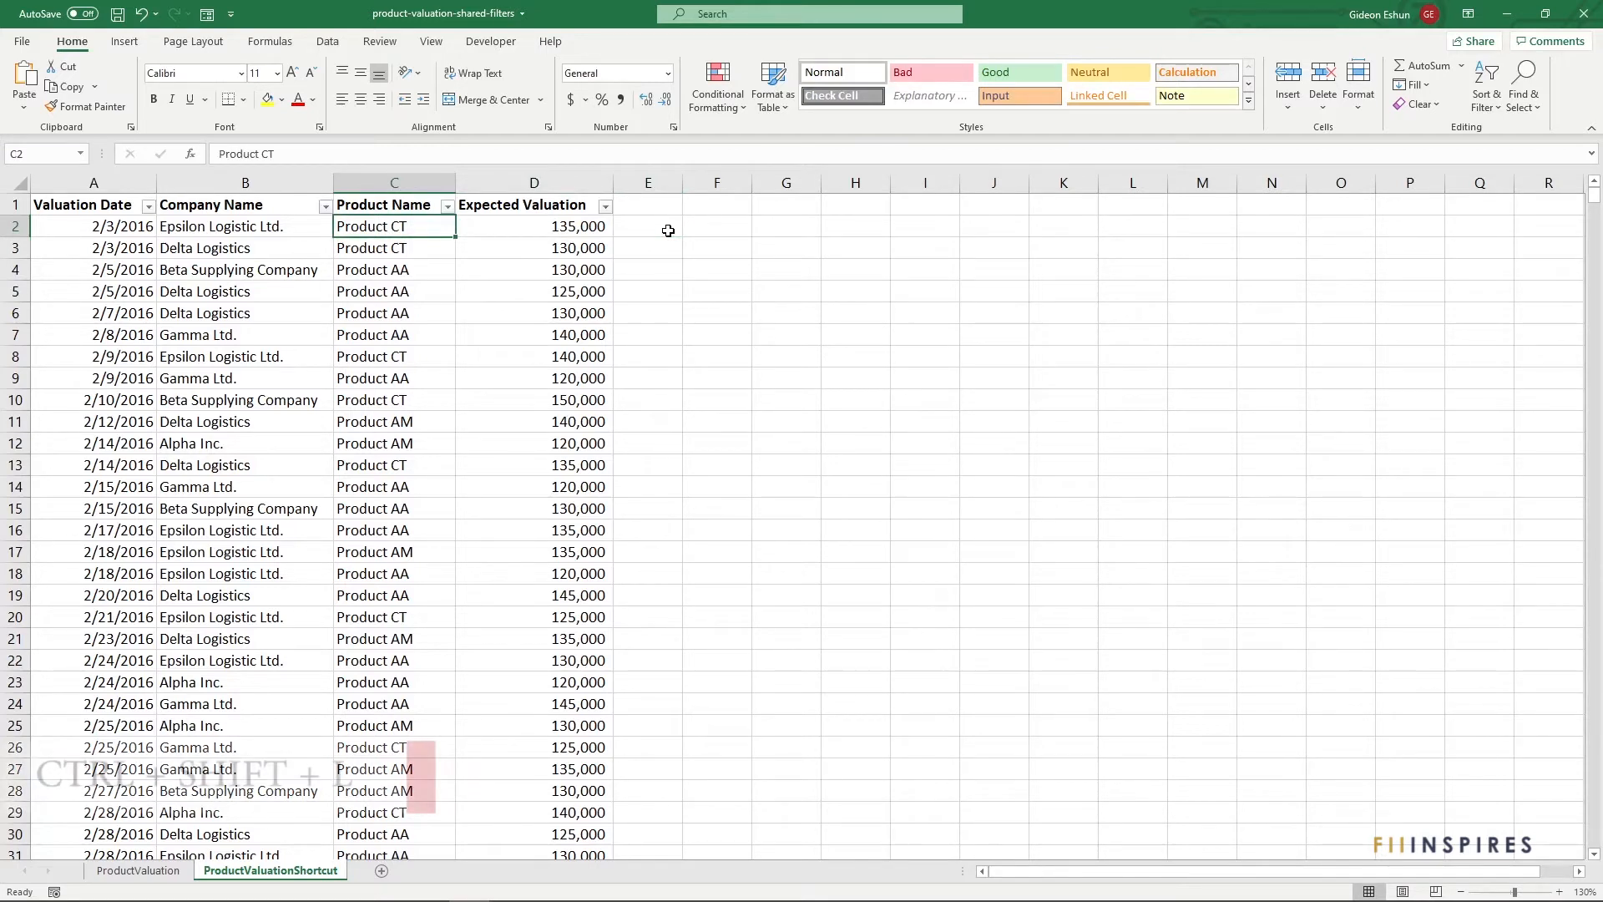
{"action": "mouse_move", "coordinate": [555, 209]}
{"action": "left_mouse_down"}
{"action": "mouse_move", "coordinate": [75, 178]}
{"action": "mouse_move", "coordinate": [536, 204]}
{"action": "left_mouse_up"}
{"action": "left_click", "coordinate": [636, 228]}
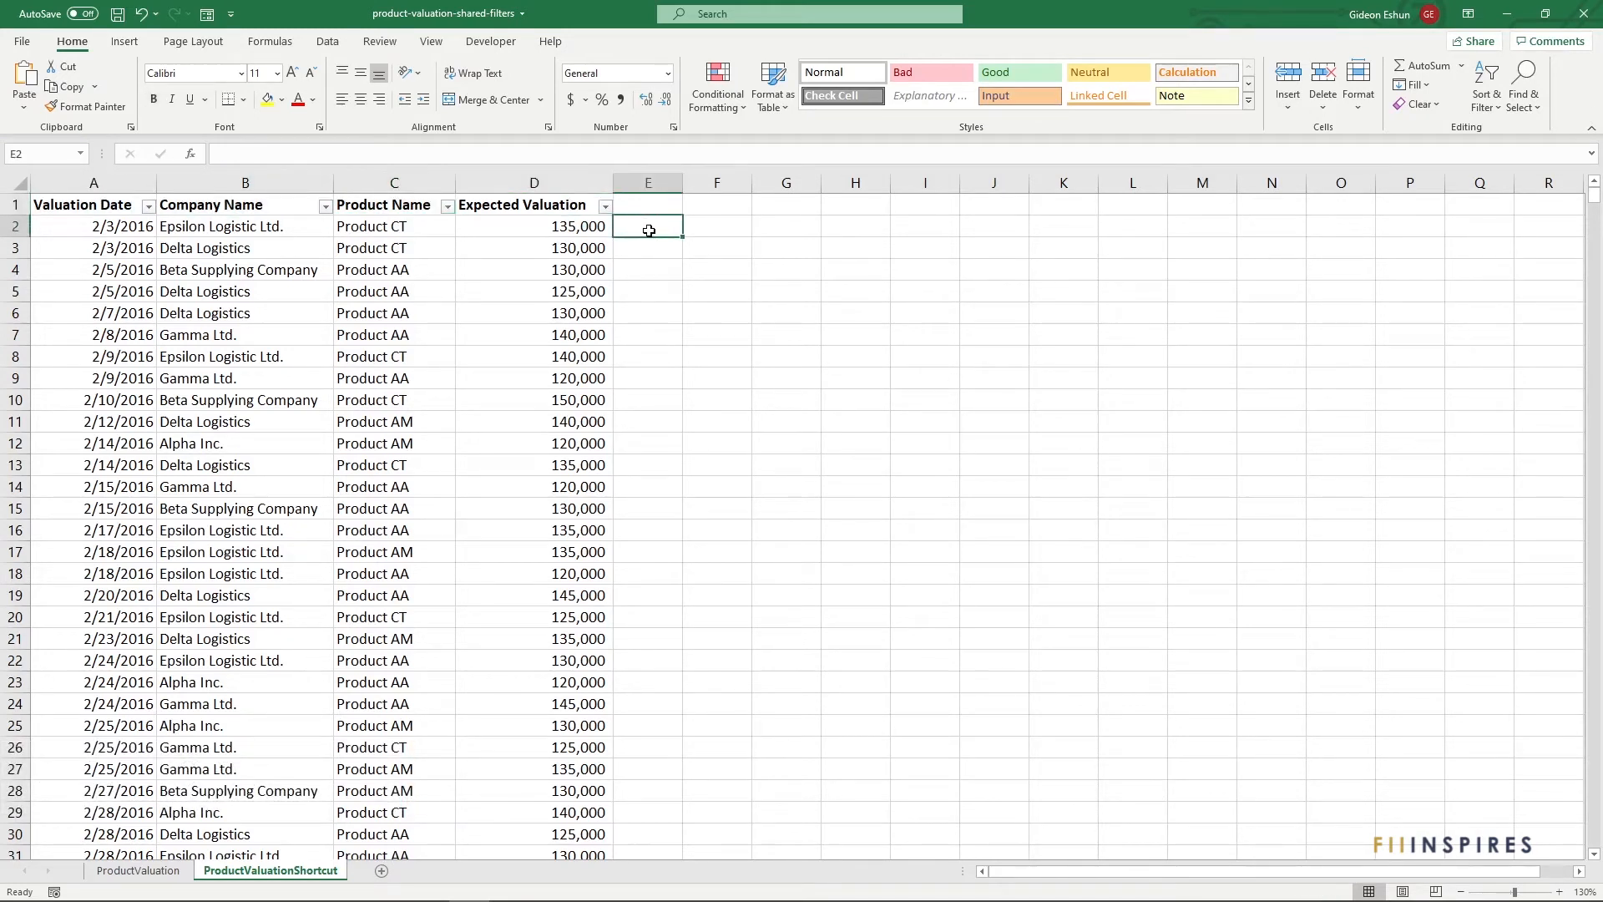
{"action": "left_click", "coordinate": [402, 231]}
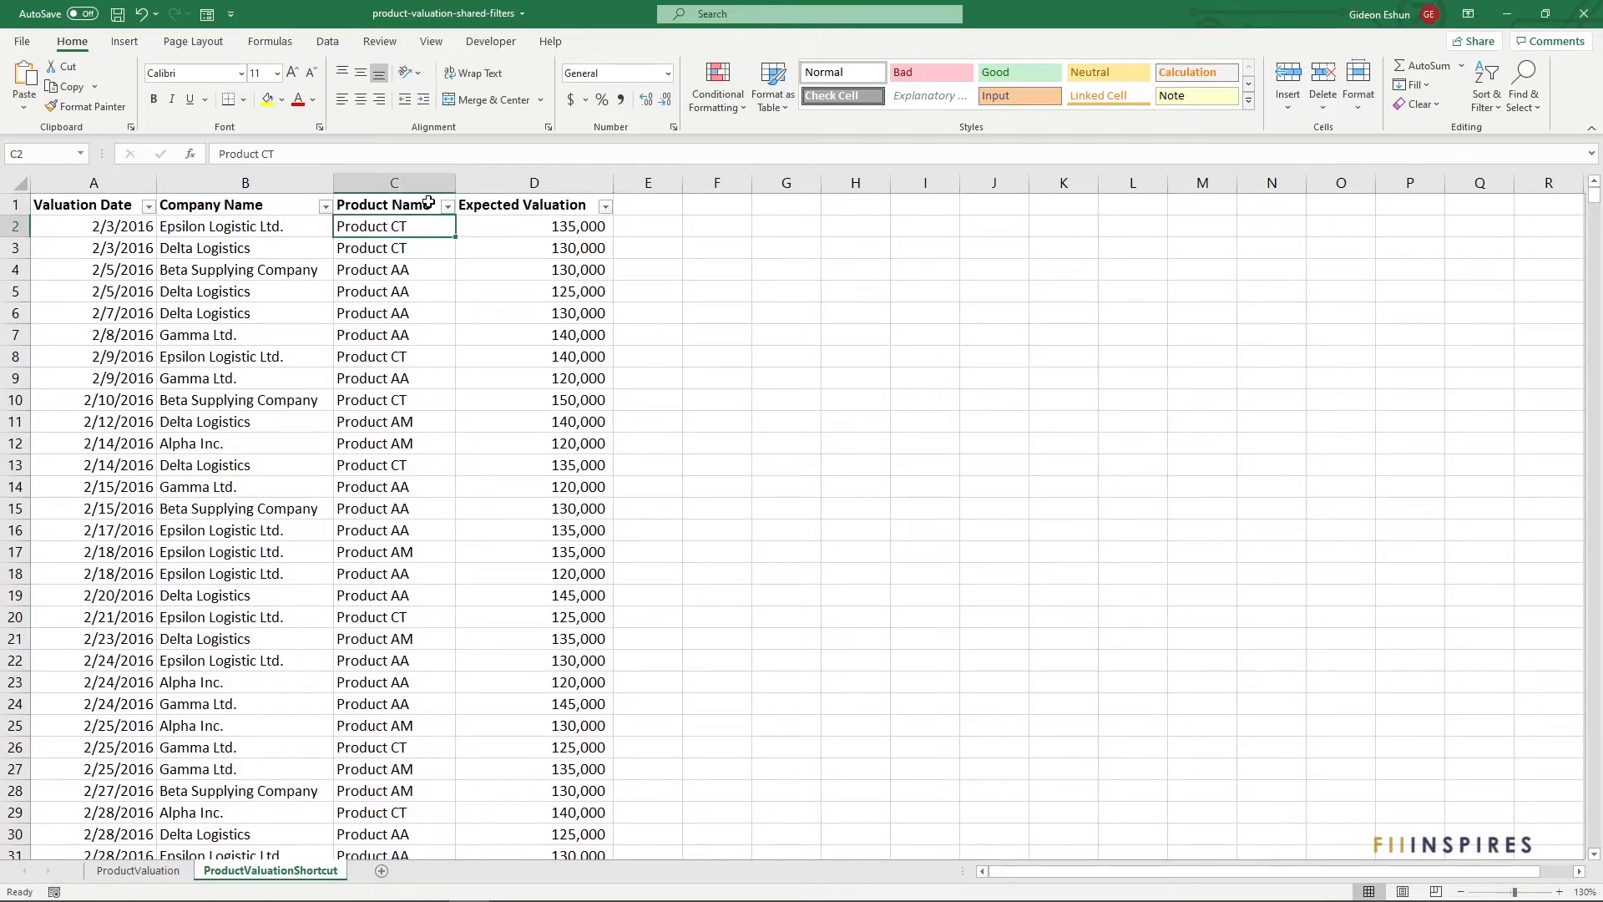
Filter Product Name to only Product CT using the keyboard, leaving 93 of 295 records
{"action": "key", "text": "ctrl+shift+l"}
{"action": "key", "text": "ctrl+shift+l"}
{"action": "key", "text": "ctrl+shift+l"}
{"action": "key", "text": "ctrl+shift+l"}
{"action": "key", "text": "ctrl+shift+l"}
{"action": "key", "text": "ctrl+shift+l"}
{"action": "key", "text": "ctrl+shift+l"}
{"action": "key", "text": "ctrl+shift+l"}
{"action": "key", "text": "ctrl+shift+l"}
{"action": "key", "text": "ctrl+shift+l"}
{"action": "key", "text": "Up"}
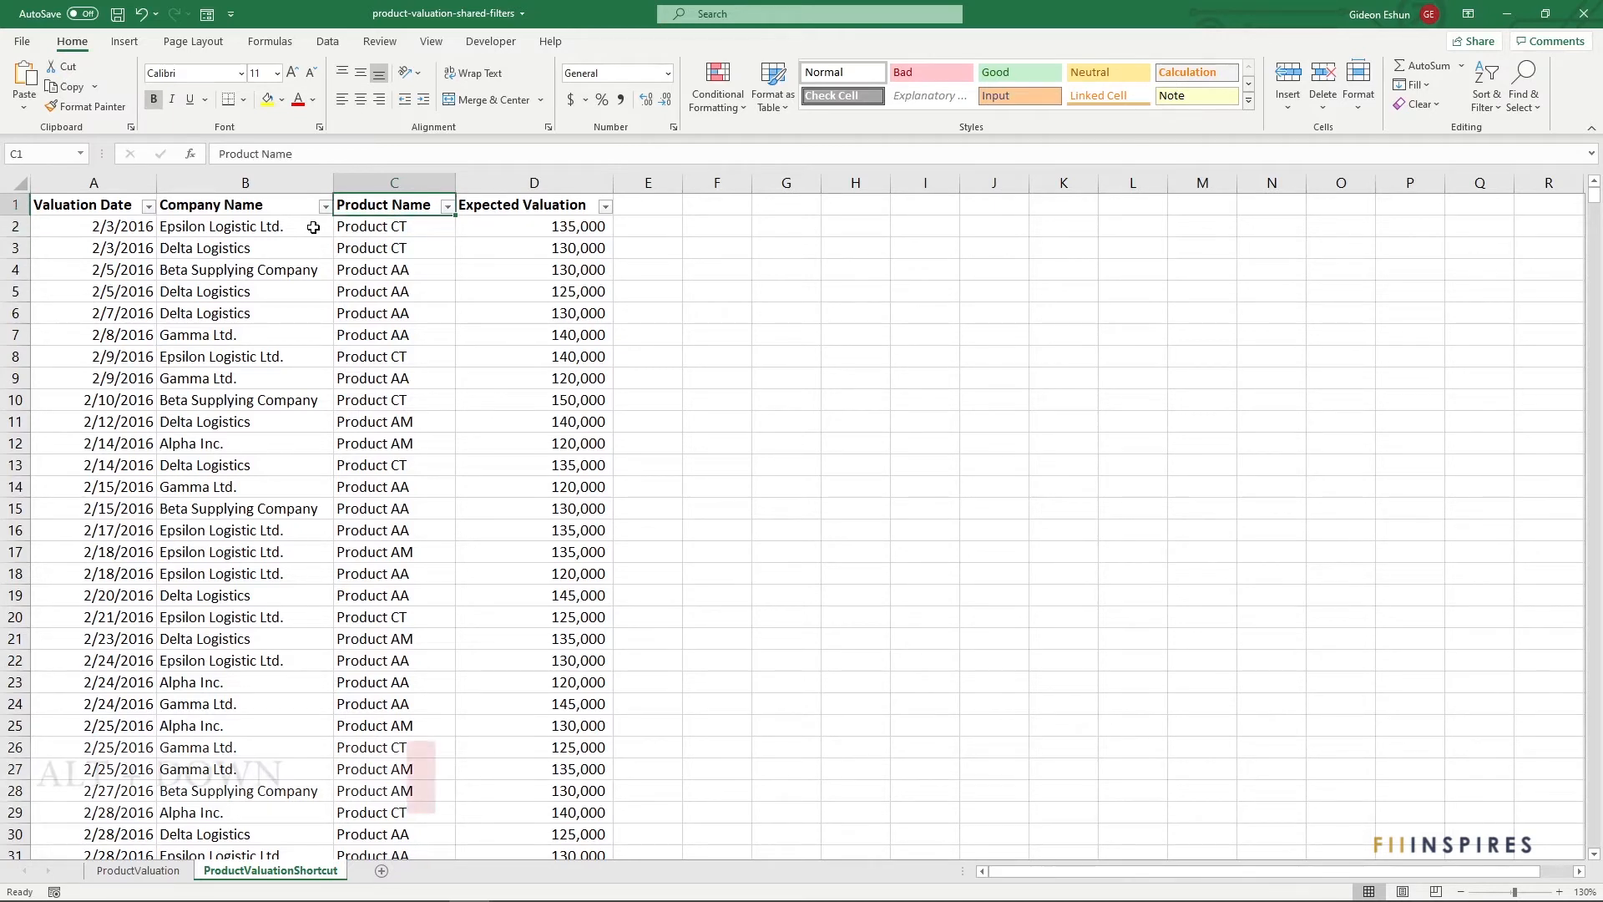
{"action": "key", "text": "alt+Down"}
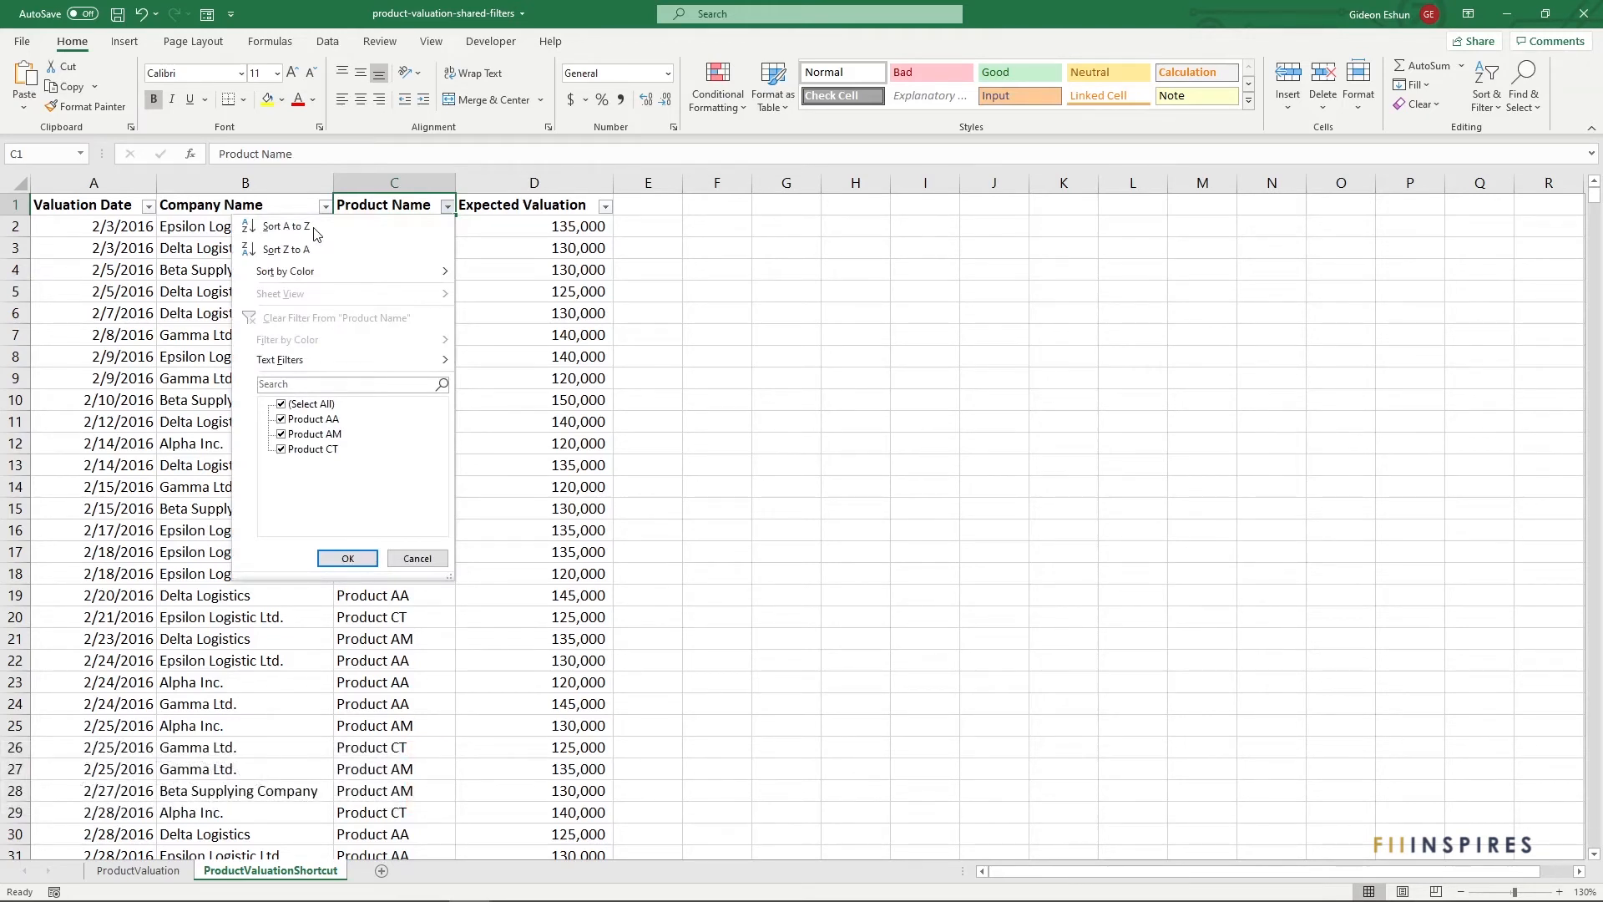
{"action": "key", "text": "Down"}
{"action": "key", "text": "Down"}
{"action": "key", "text": "Down"}
{"action": "key", "text": "Down"}
{"action": "key", "text": "Down"}
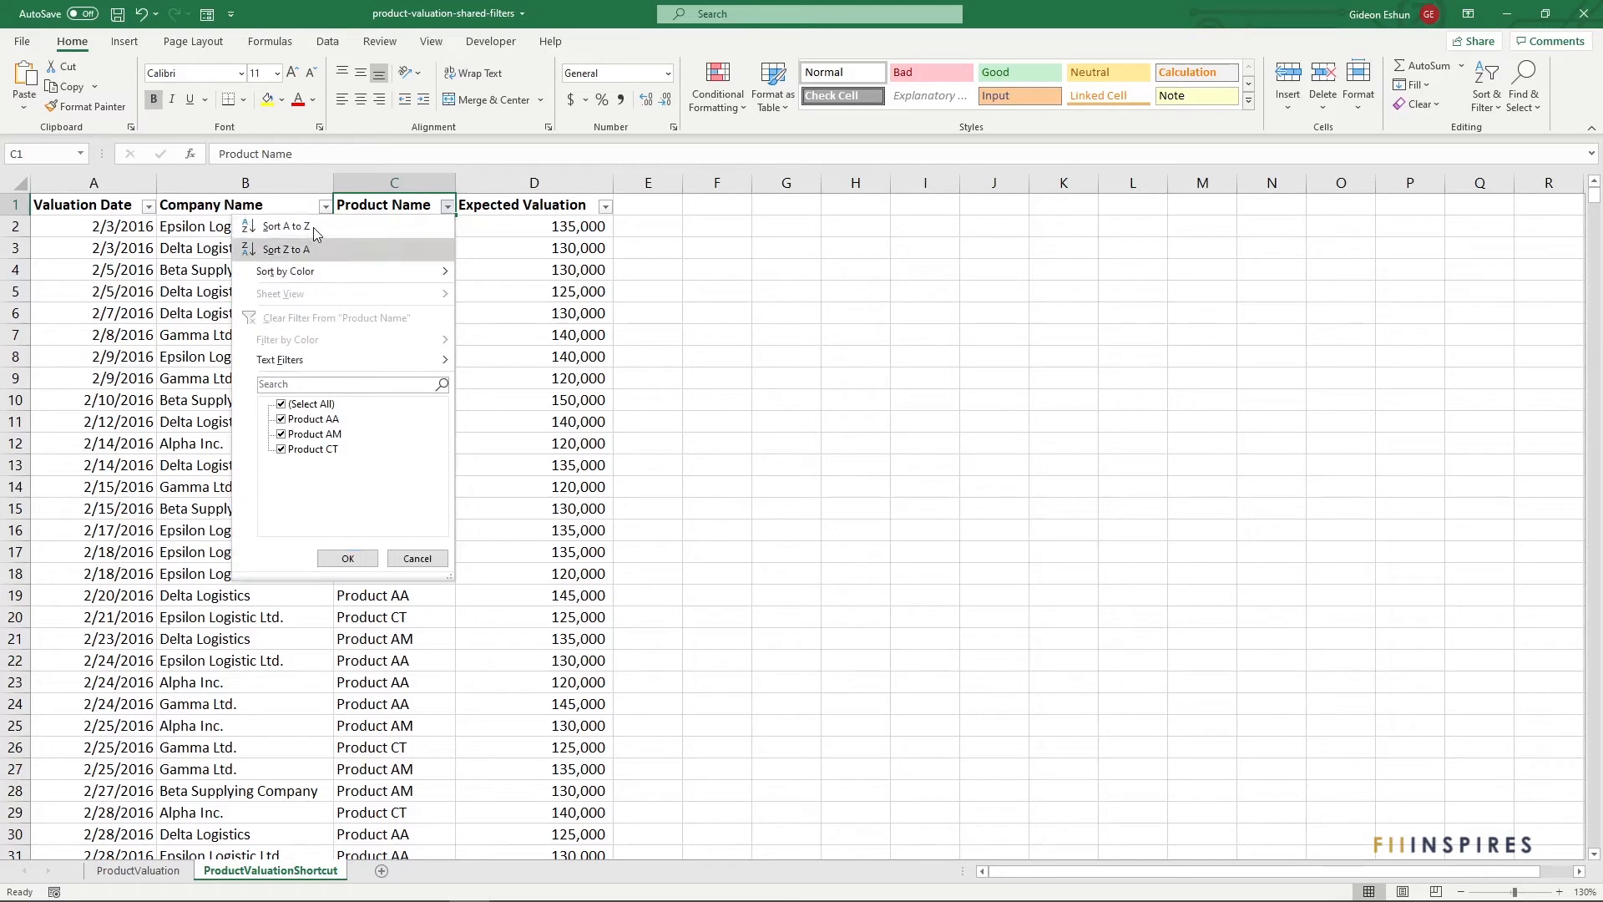
{"action": "key", "text": "Down"}
{"action": "key", "text": "Down"}
{"action": "key", "text": "Down"}
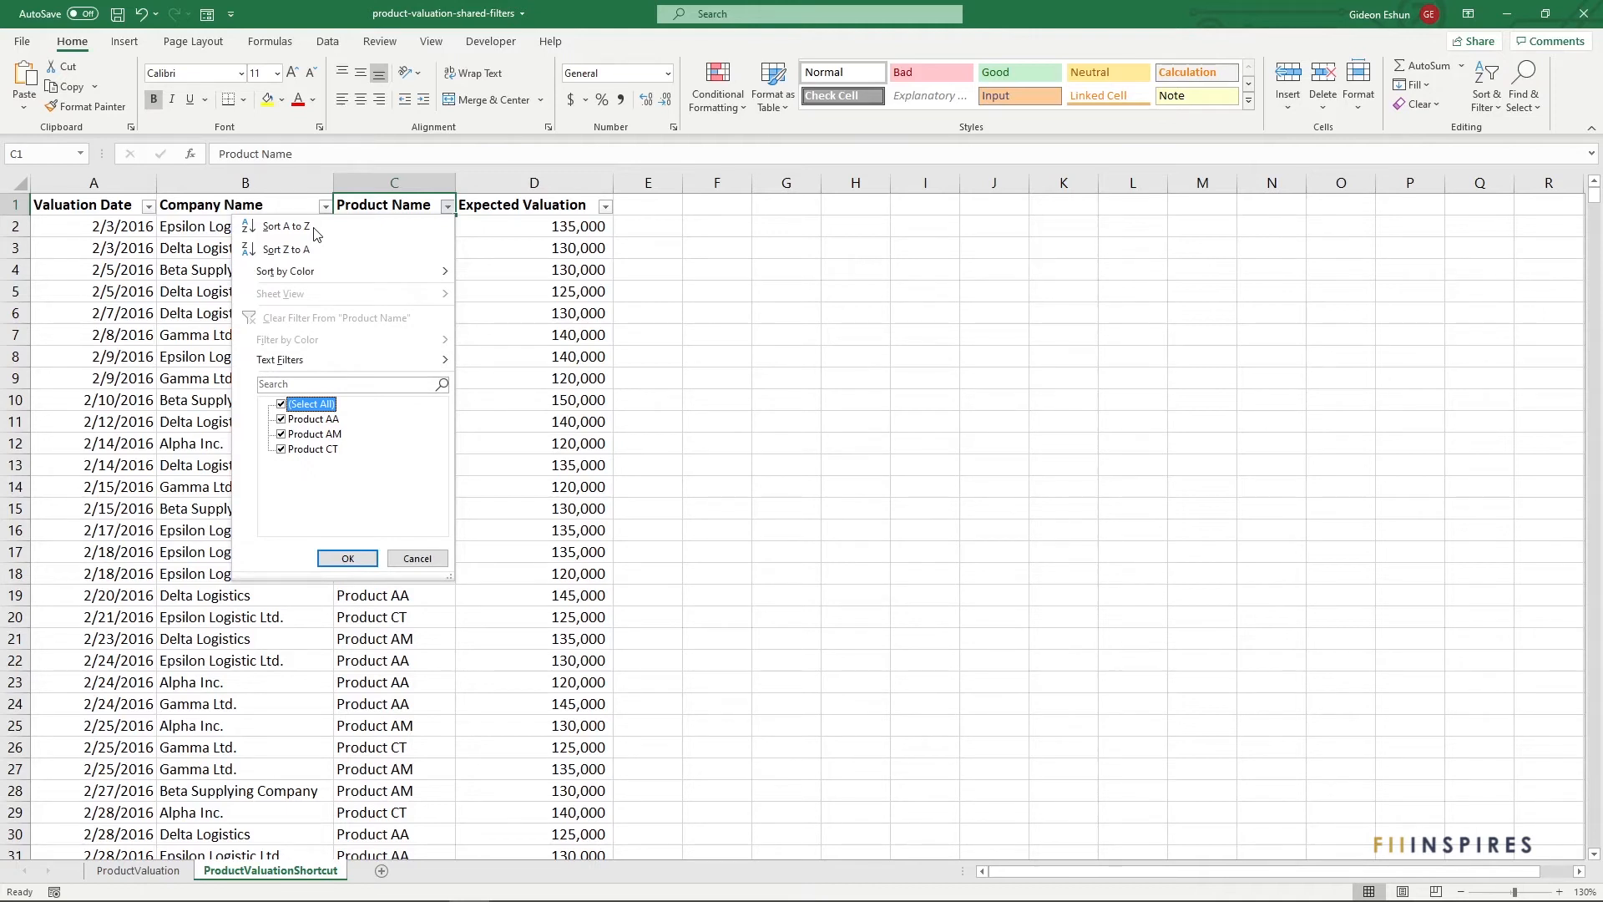
{"action": "key", "text": "space"}
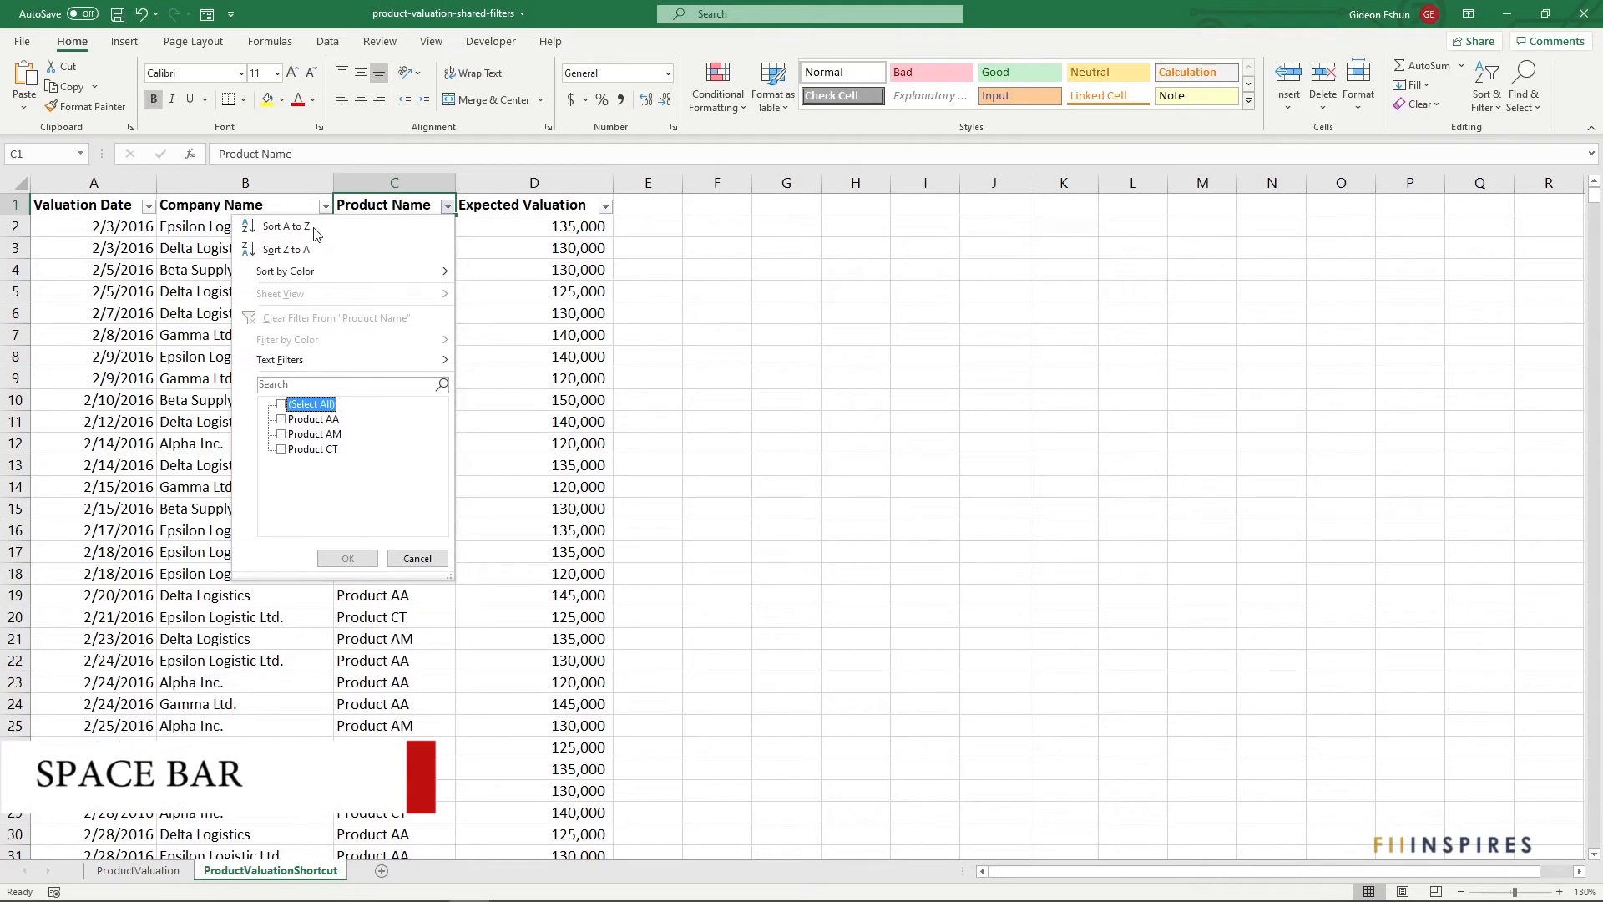
{"action": "key", "text": "Down"}
{"action": "key", "text": "Down"}
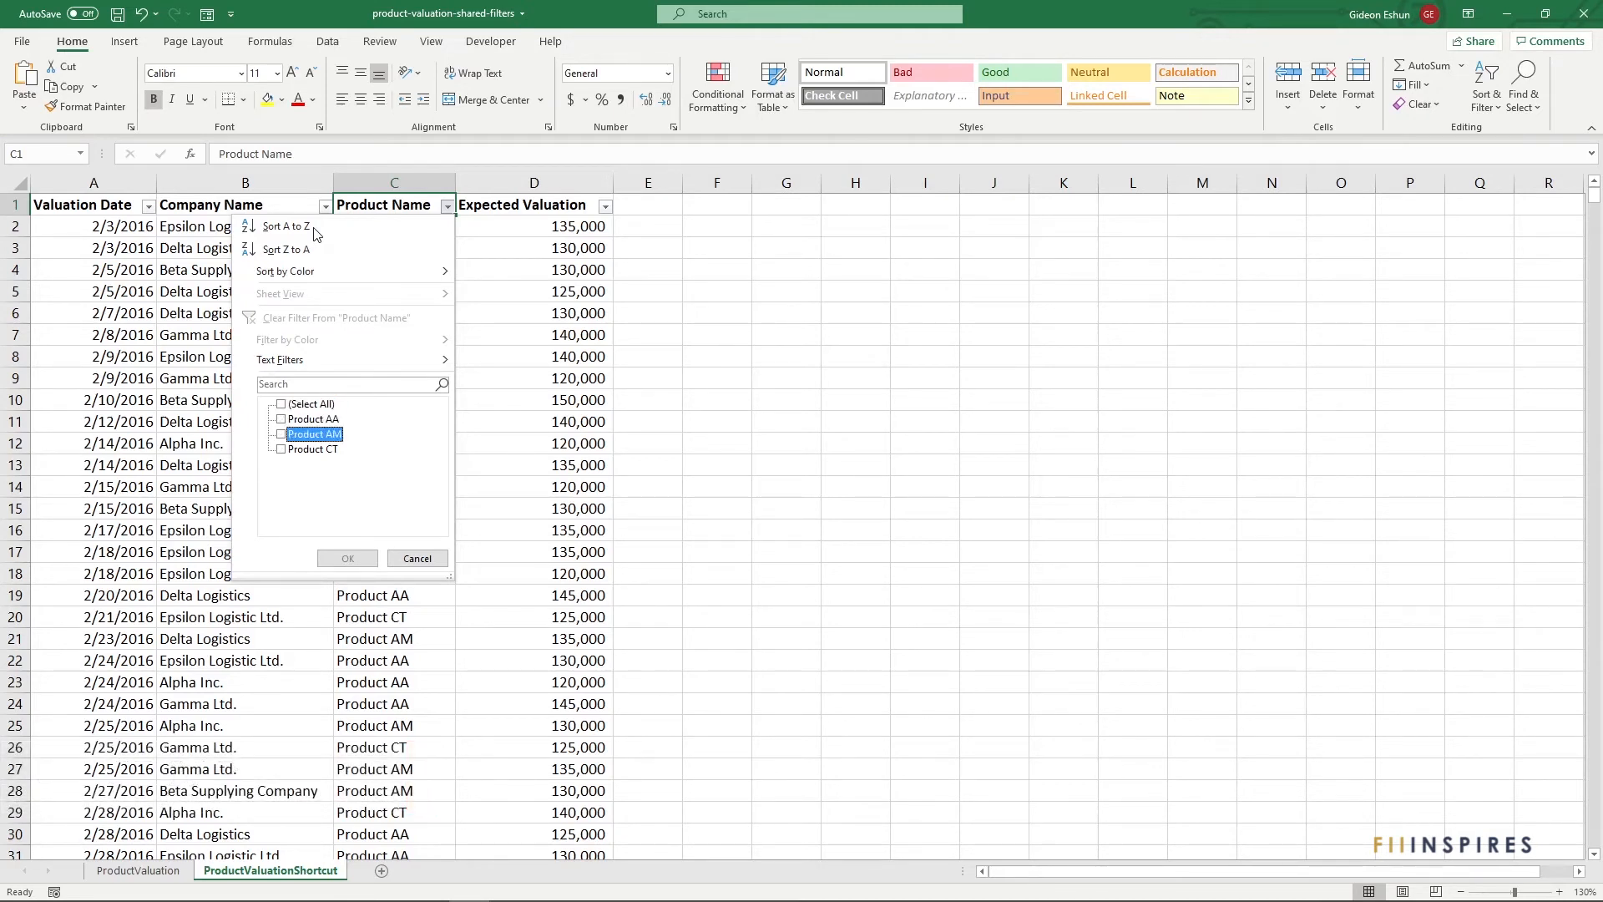
{"action": "key", "text": "Down"}
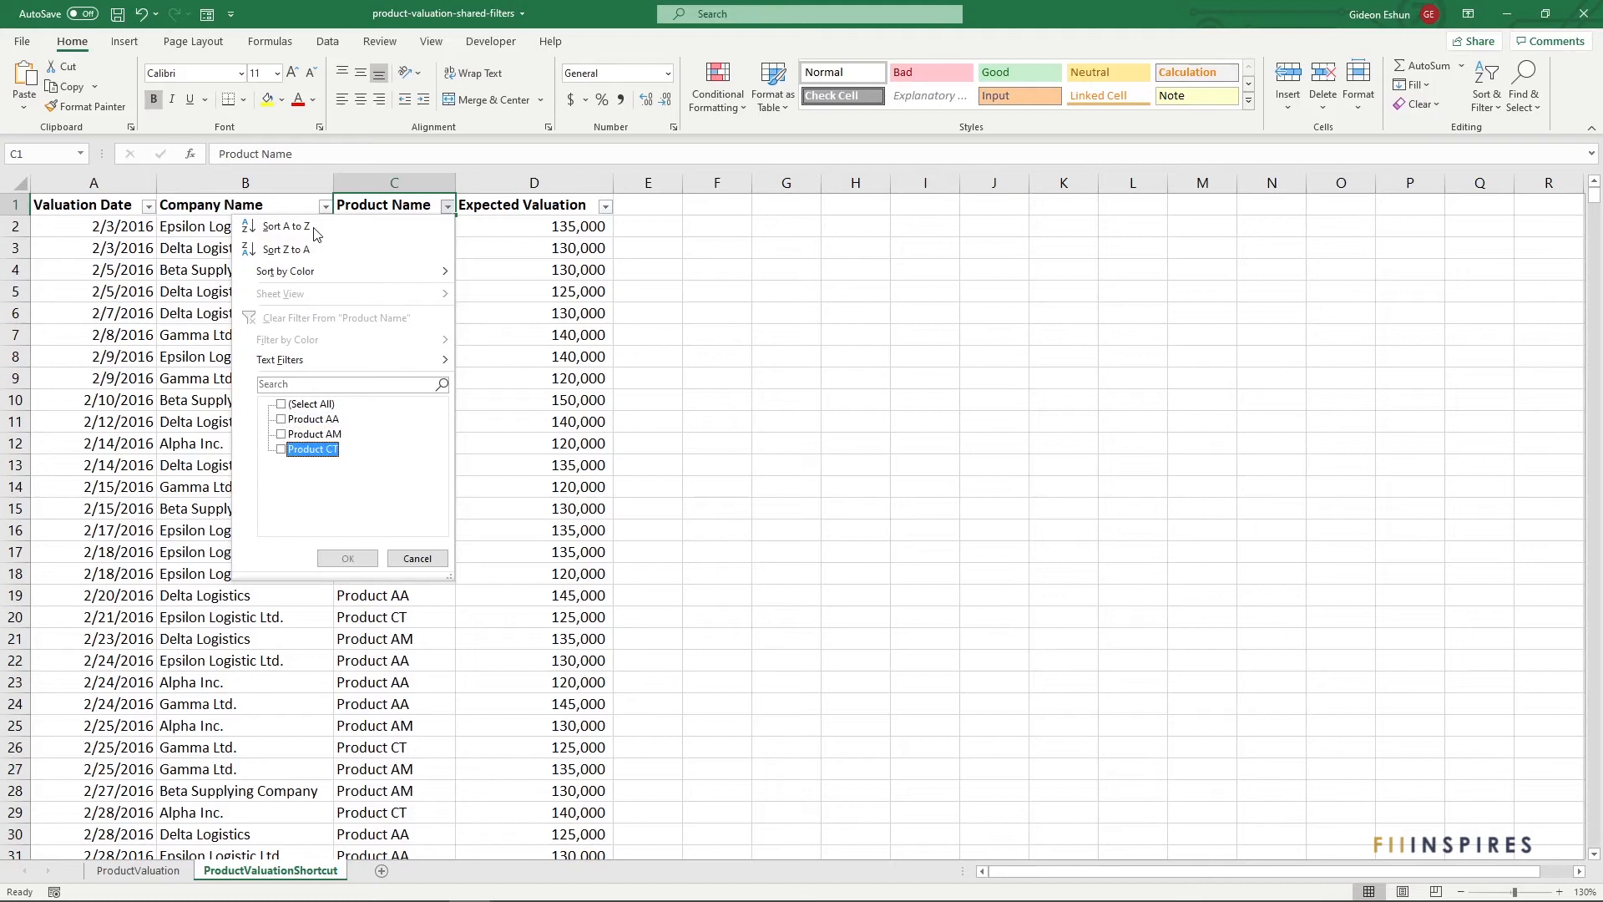
{"action": "key", "text": "space"}
{"action": "key", "text": "Return"}
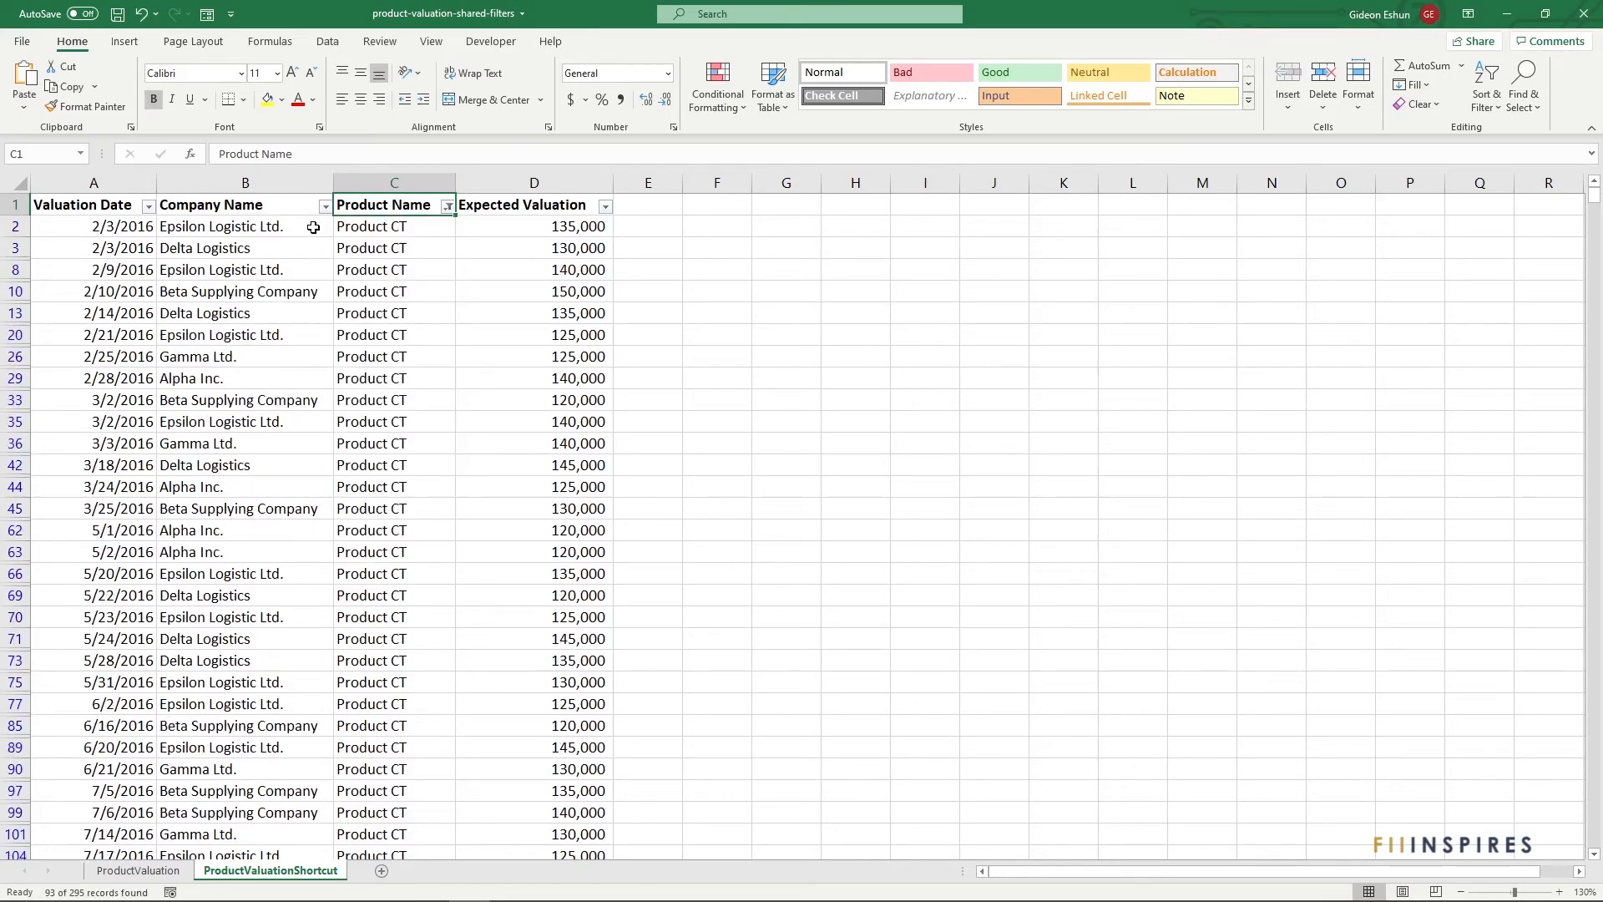
Remove the Product CT filter and header filter buttons with Ctrl+Shift+L
{"action": "left_click", "coordinate": [392, 182]}
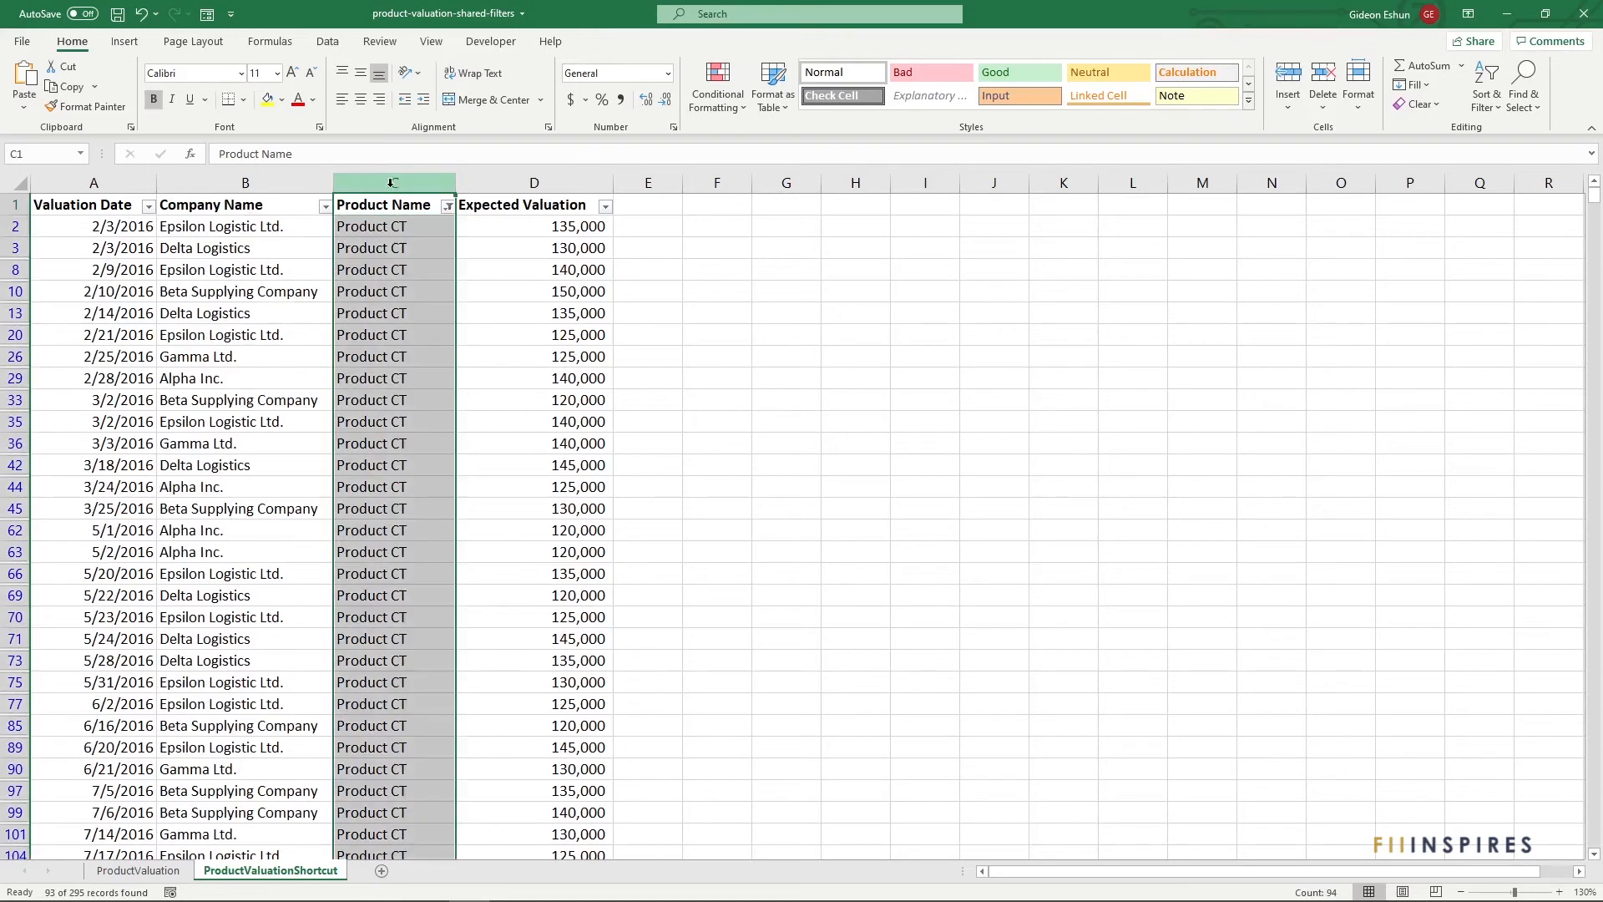
{"action": "left_click", "coordinate": [398, 228]}
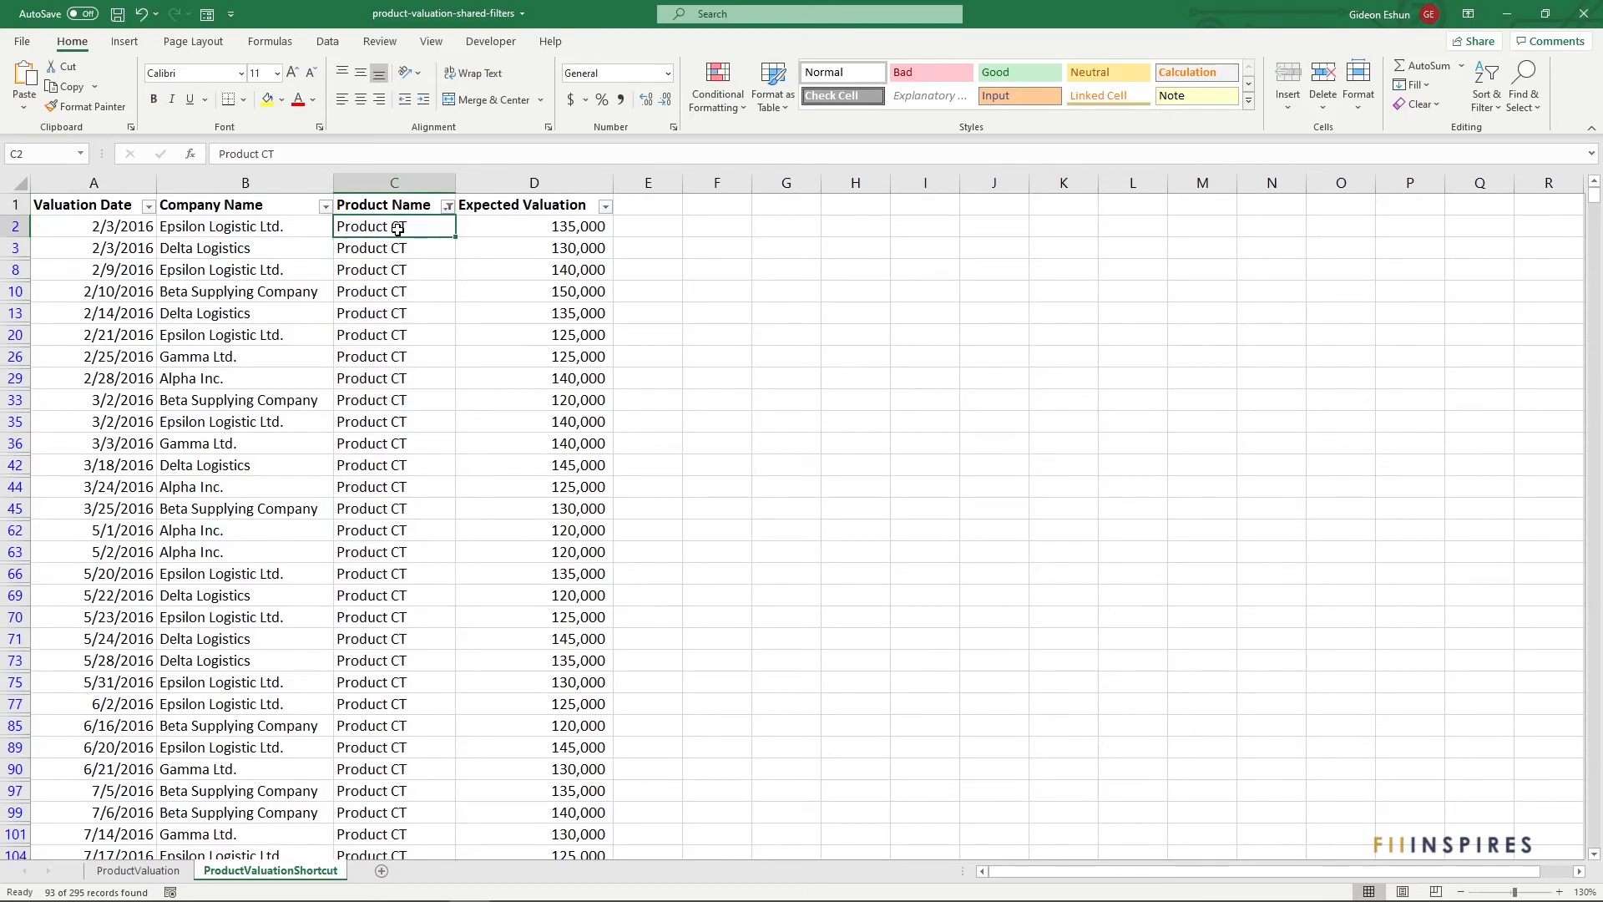
{"action": "key", "text": "ctrl+shift+l"}
{"action": "left_click", "coordinate": [698, 221]}
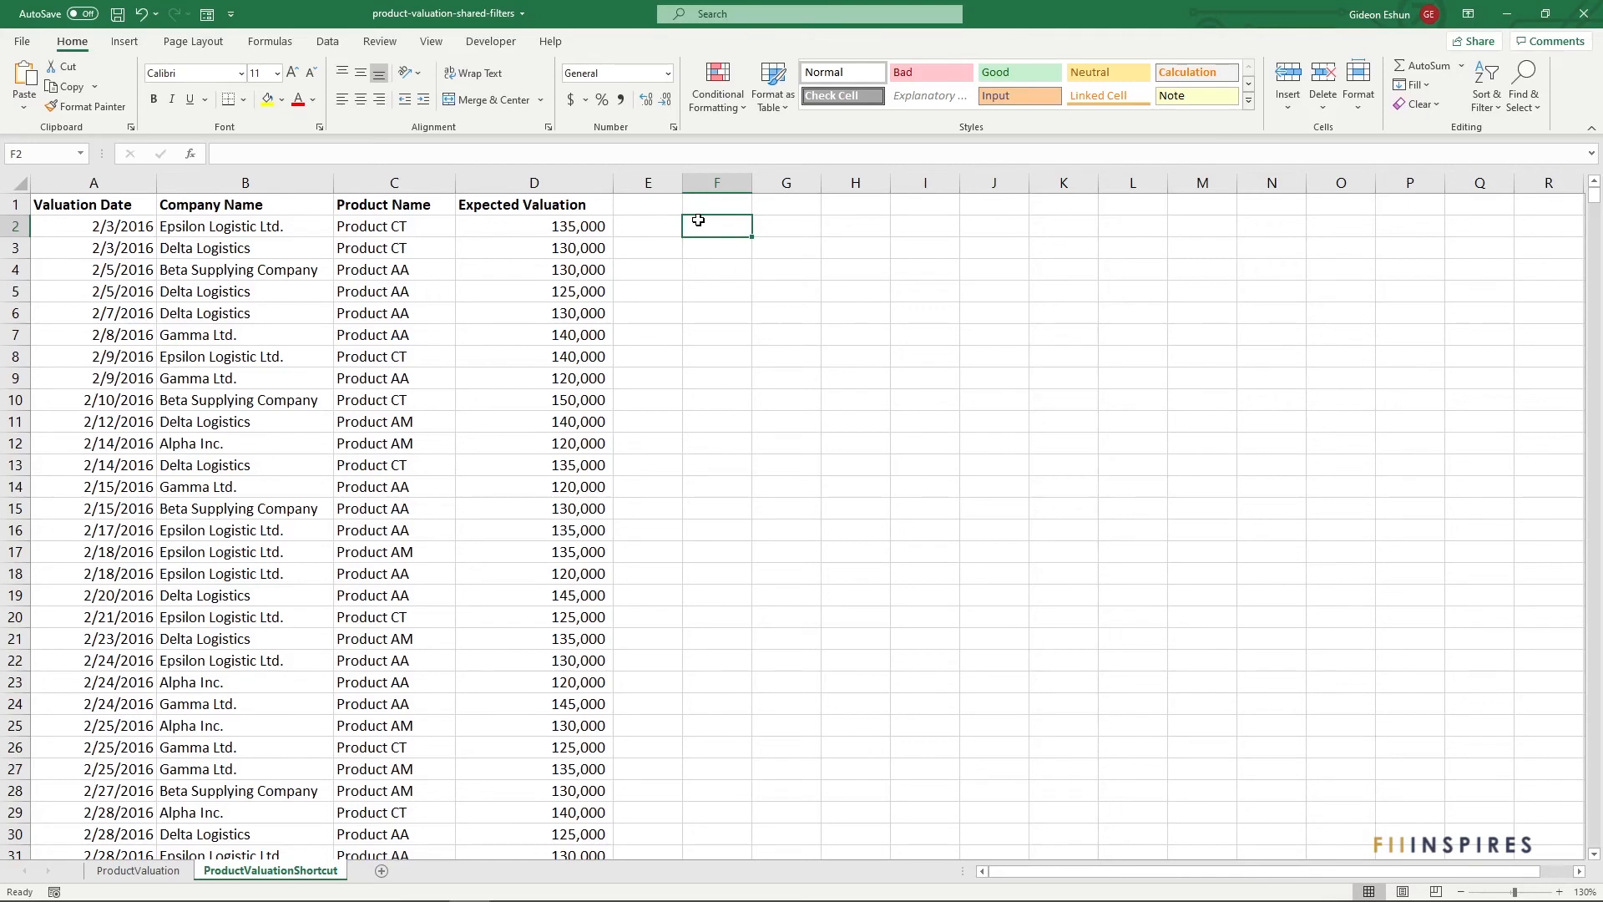
Convert A1:D296 into table Table3 with headers using Ctrl+T
{"action": "key", "text": "Left"}
{"action": "key", "text": "Left"}
{"action": "key", "text": "Left"}
{"action": "key", "text": "Left"}
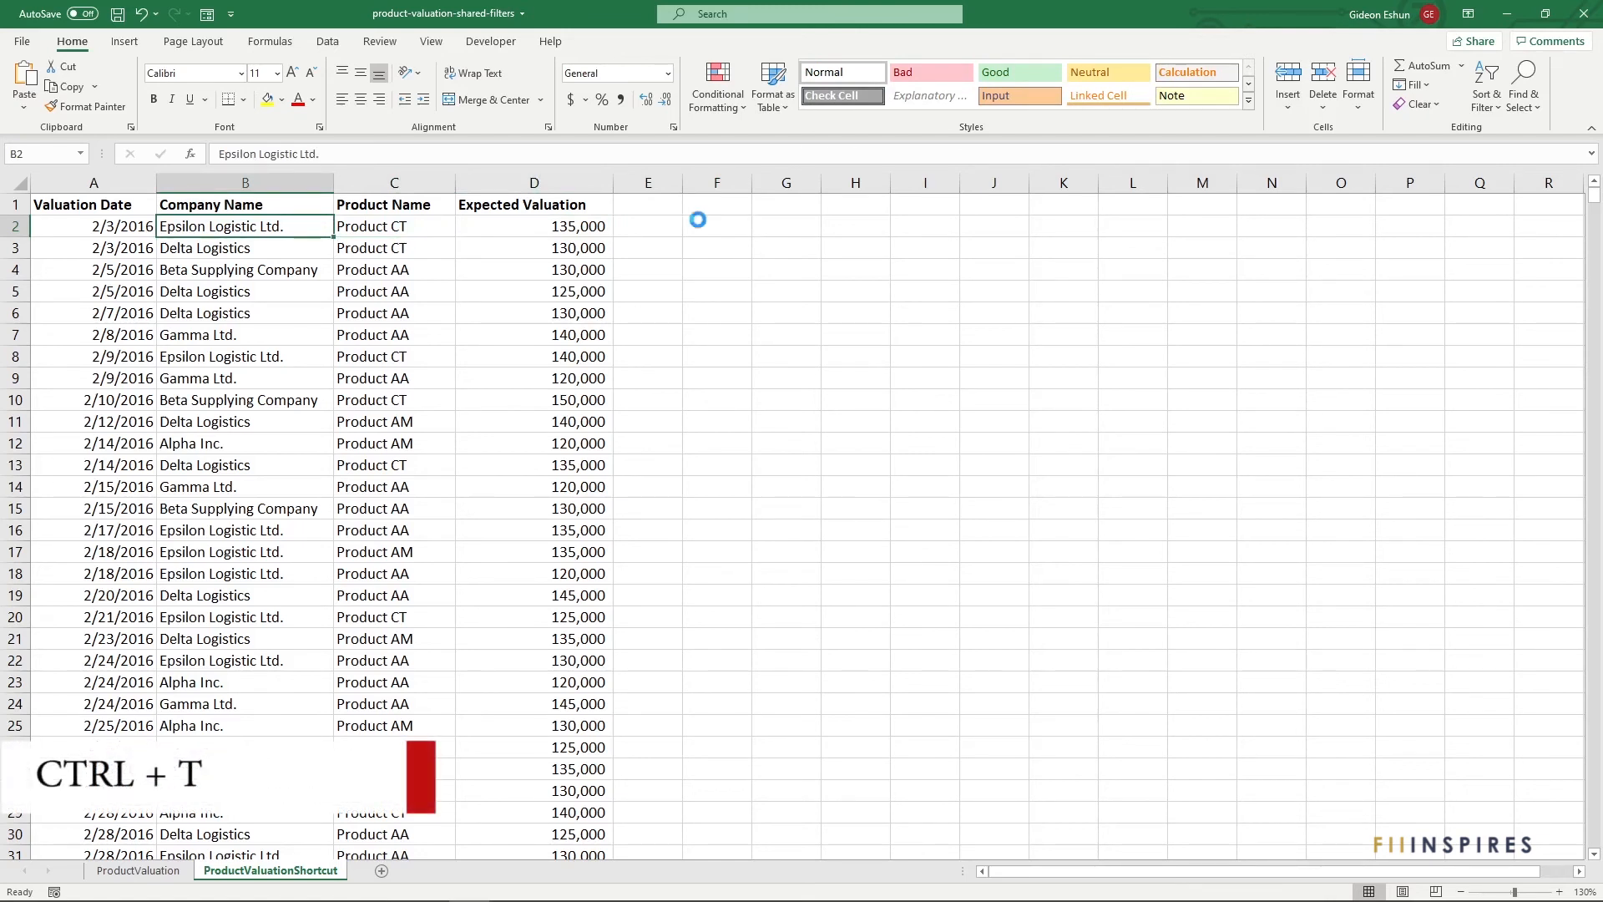
{"action": "key", "text": "ctrl+t"}
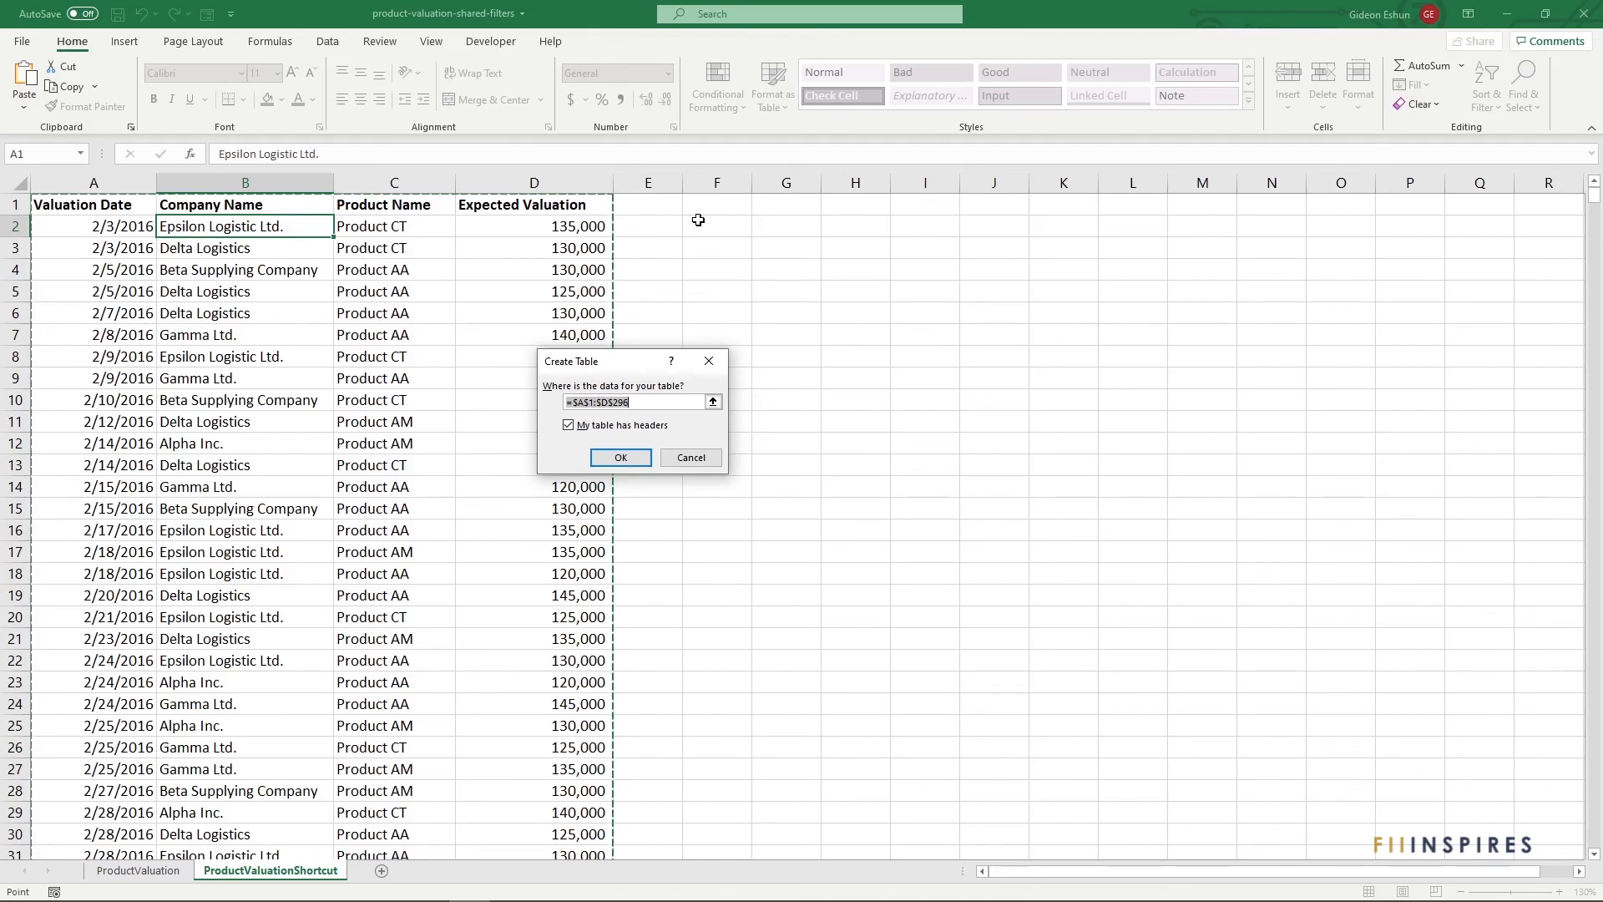
{"action": "key", "text": "Return"}
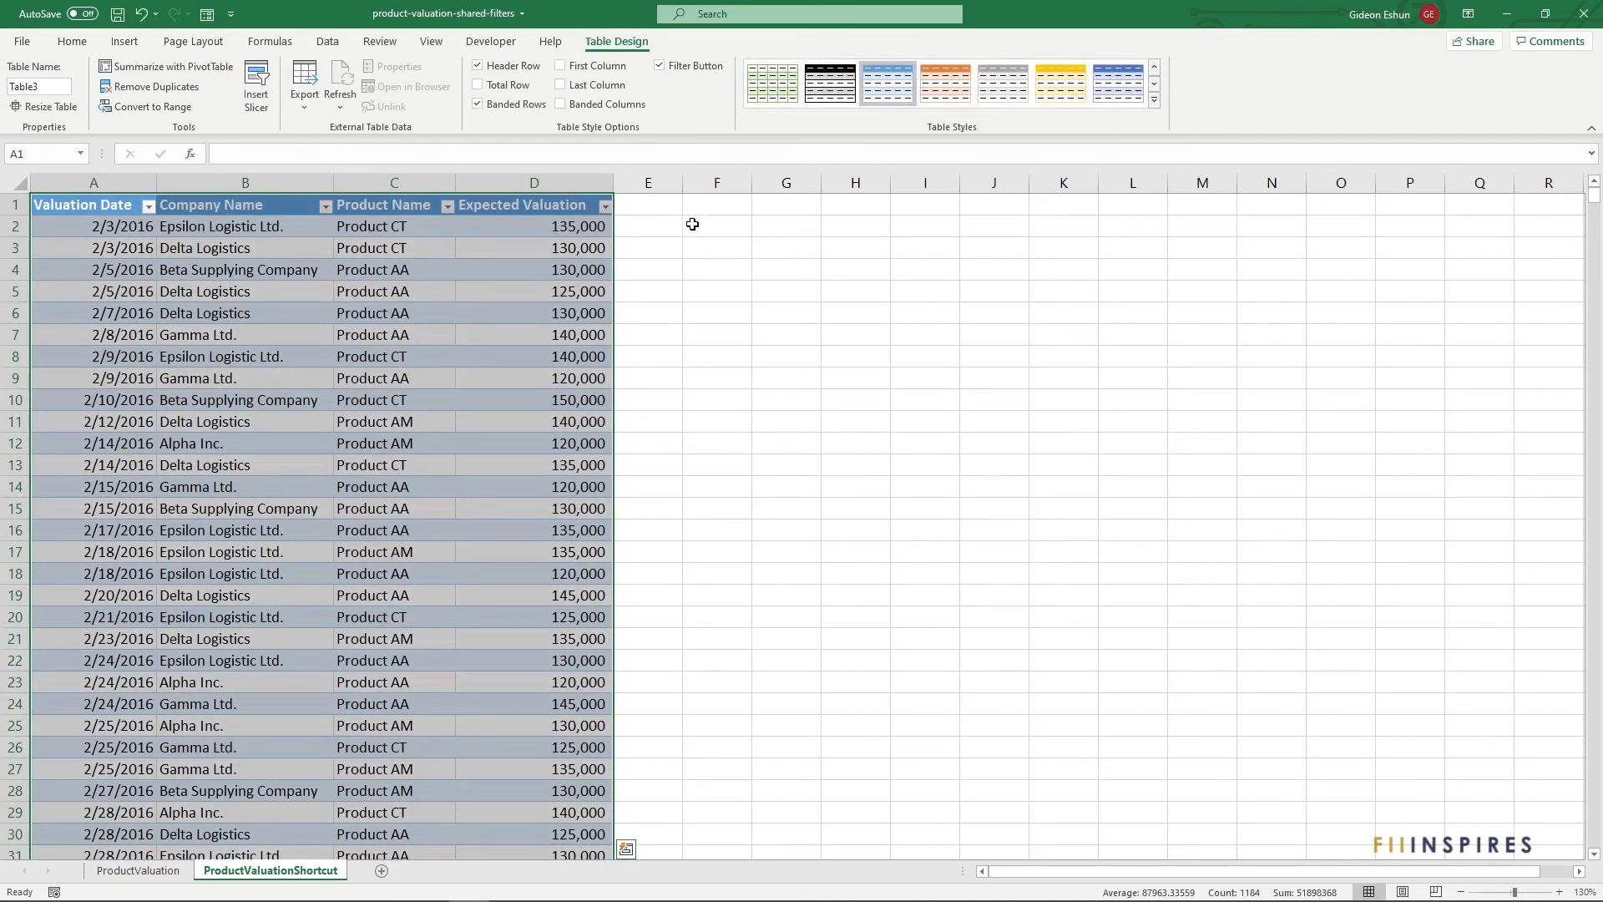
{"action": "left_click", "coordinate": [645, 229]}
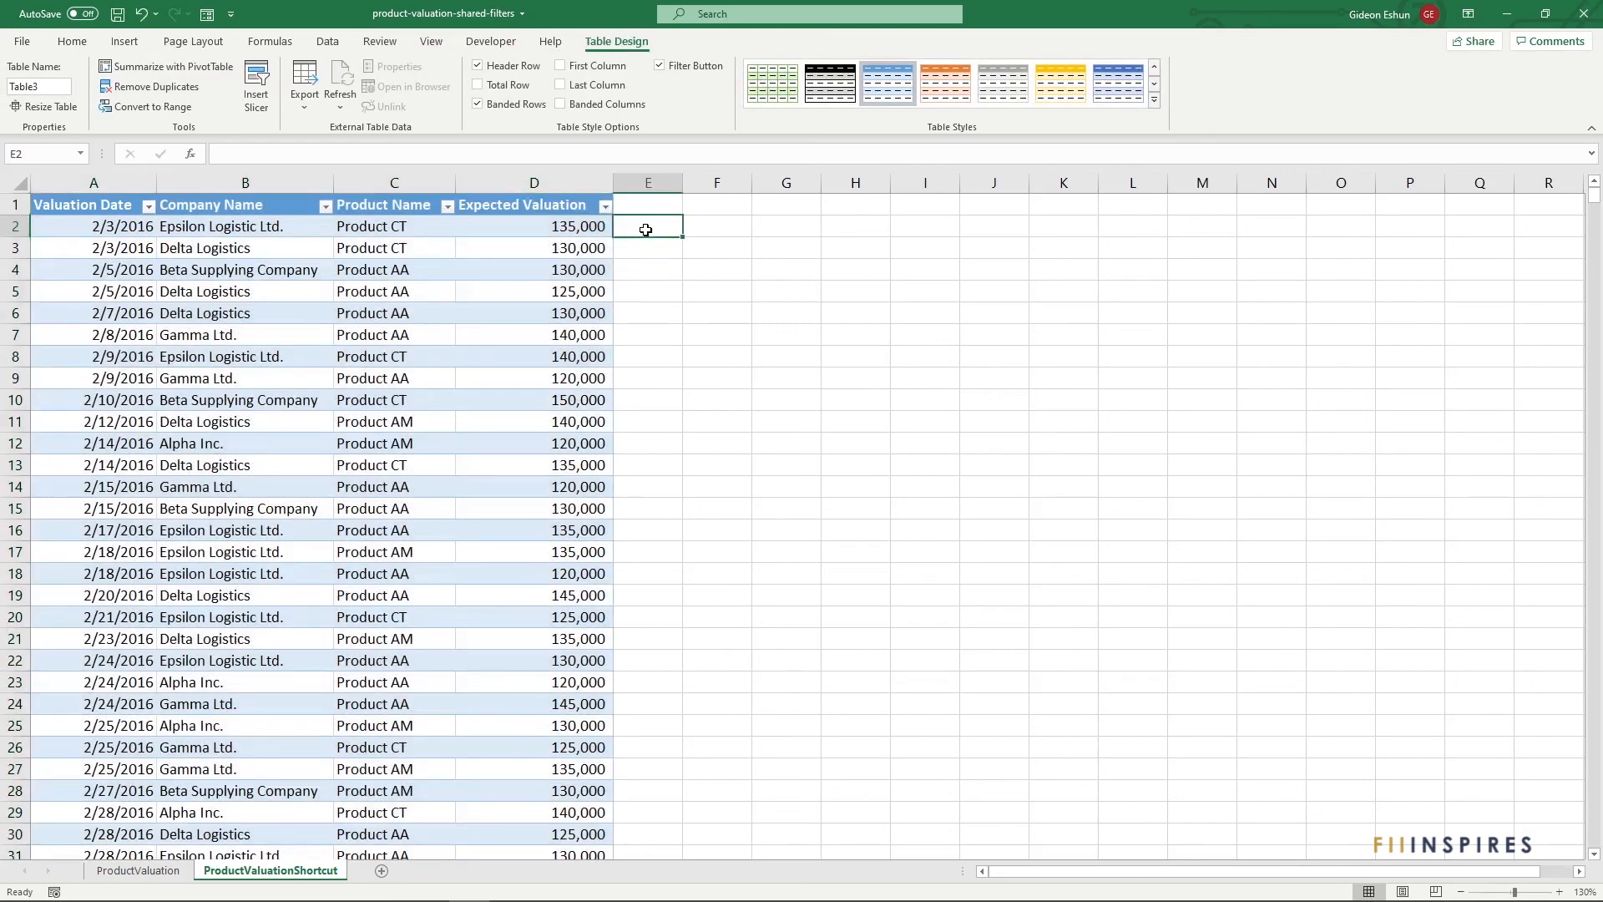